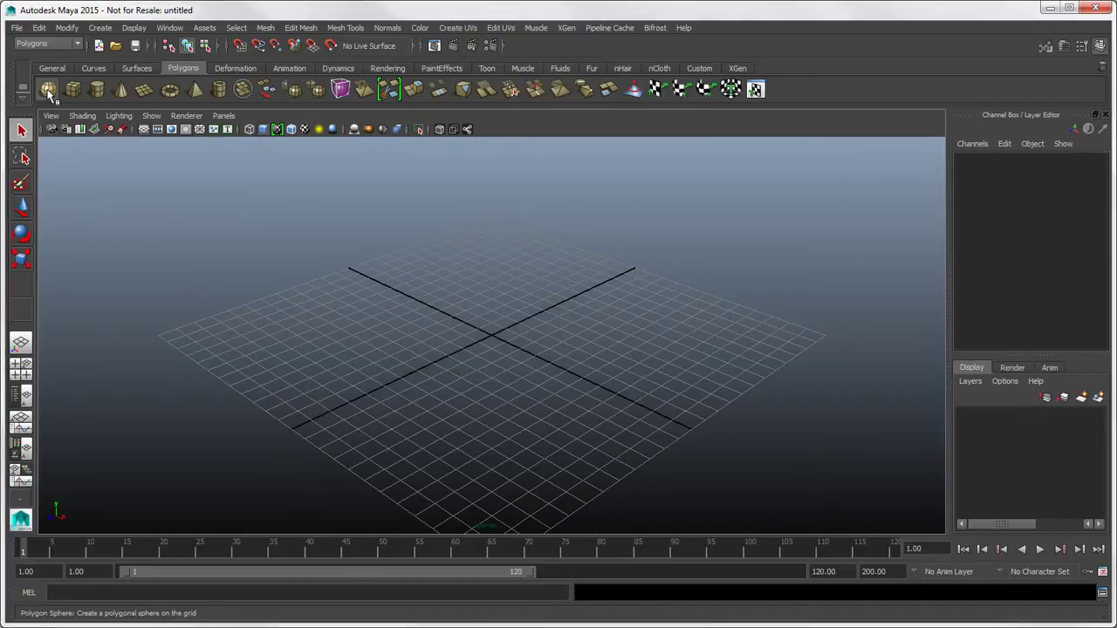
- Create a polygon sphere on the grid, left of the origin, and save the scene as sphere in the default project
{"action": "left_click", "coordinate": [47, 89]}
{"action": "left_click_drag", "start_coordinate": [424, 290], "coordinate": [480, 324]}
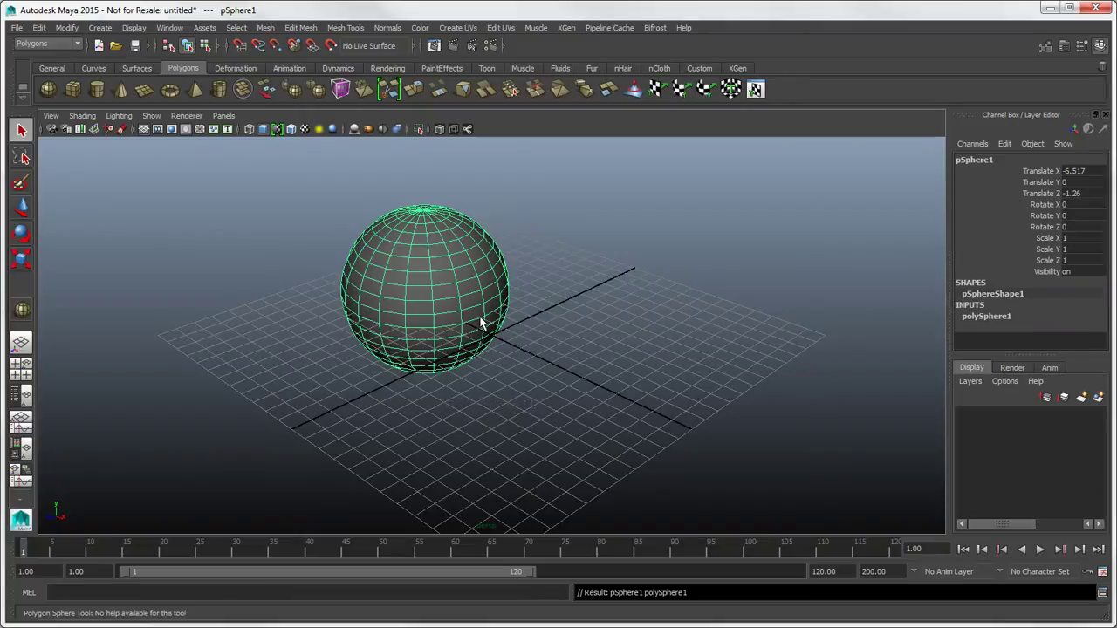
{"action": "left_click", "coordinate": [16, 28]}
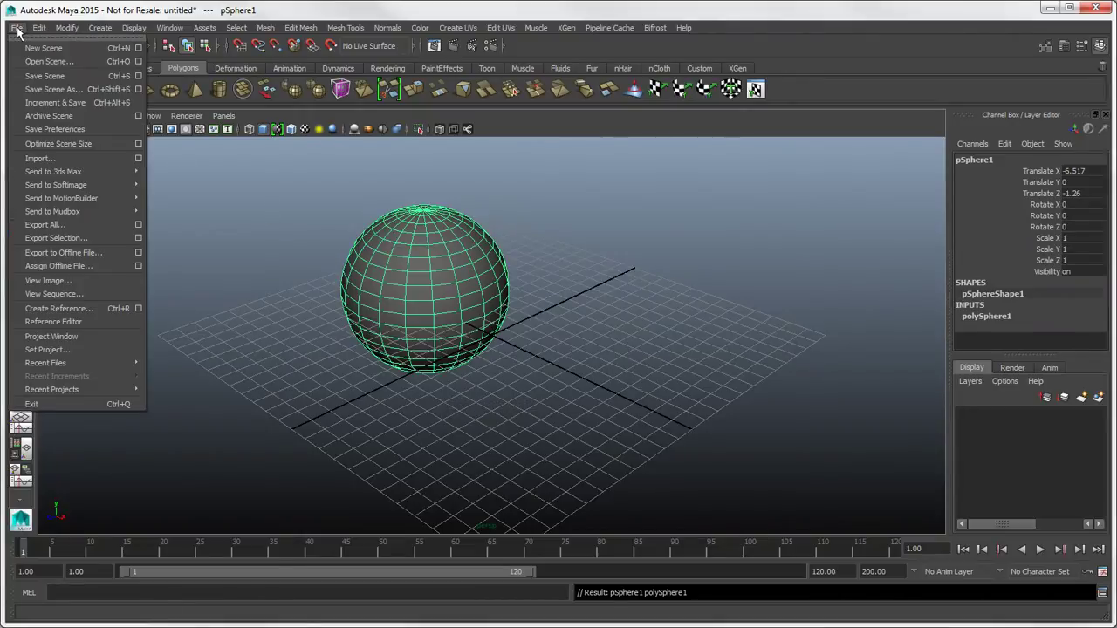
{"action": "left_click", "coordinate": [45, 76]}
{"action": "type", "text": "sphere"}
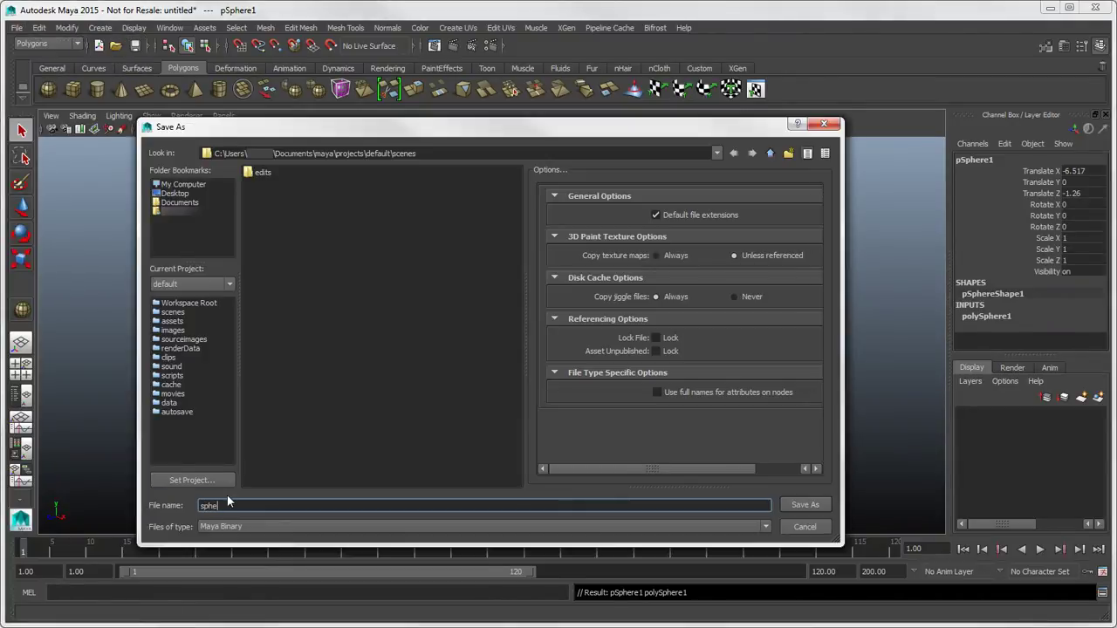
{"action": "left_click", "coordinate": [803, 505]}
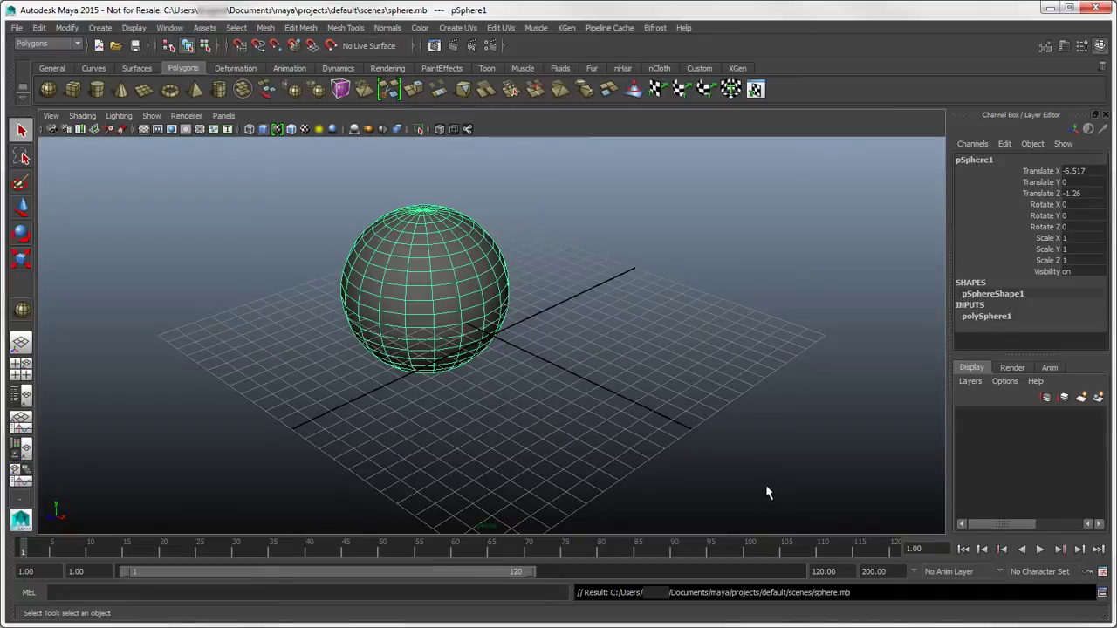
- Start a new project in the Project Window and name it My_Project
{"action": "left_click", "coordinate": [17, 28]}
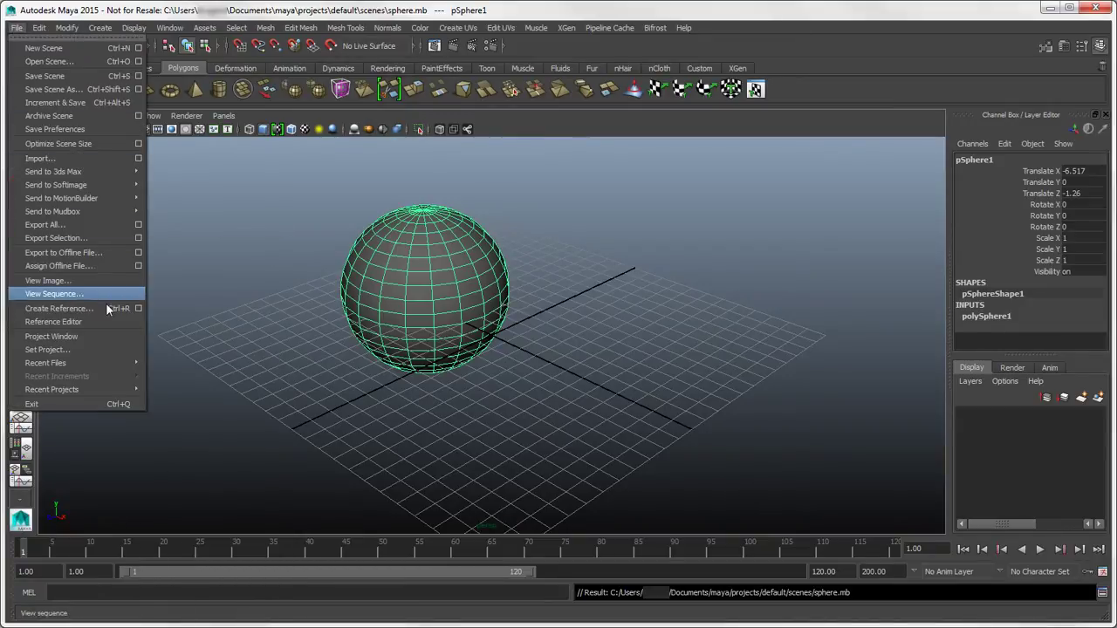
{"action": "left_click", "coordinate": [95, 335]}
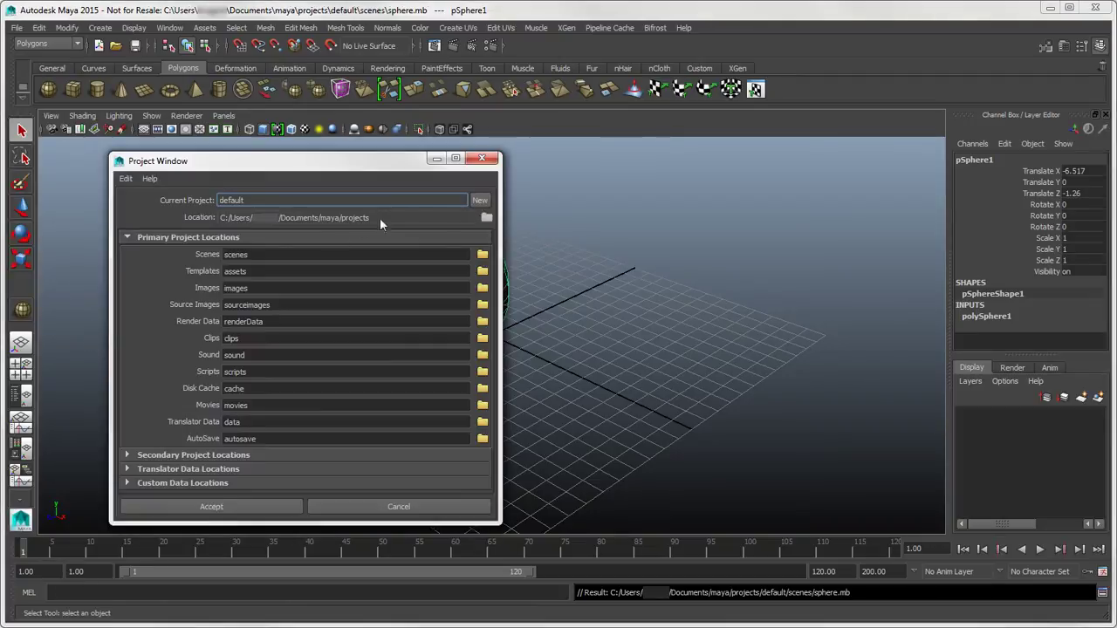
{"action": "left_click", "coordinate": [479, 203]}
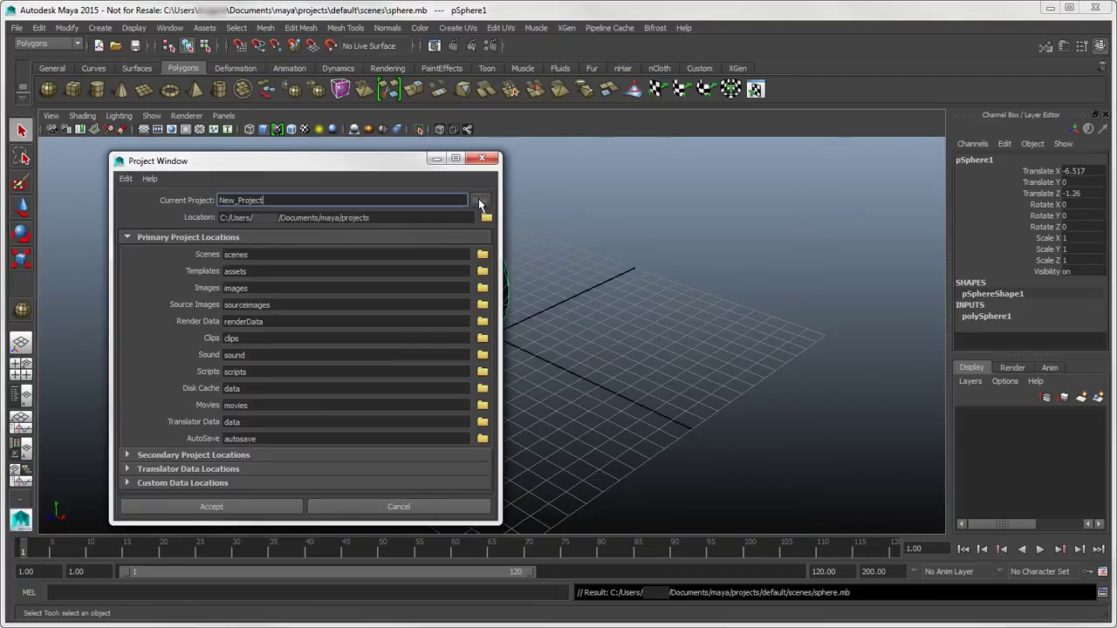
{"action": "left_click", "coordinate": [239, 199]}
{"action": "key", "text": "BackSpace"}
{"action": "key", "text": "BackSpace"}
{"action": "key", "text": "BackSpace"}
{"action": "type", "text": "My"}
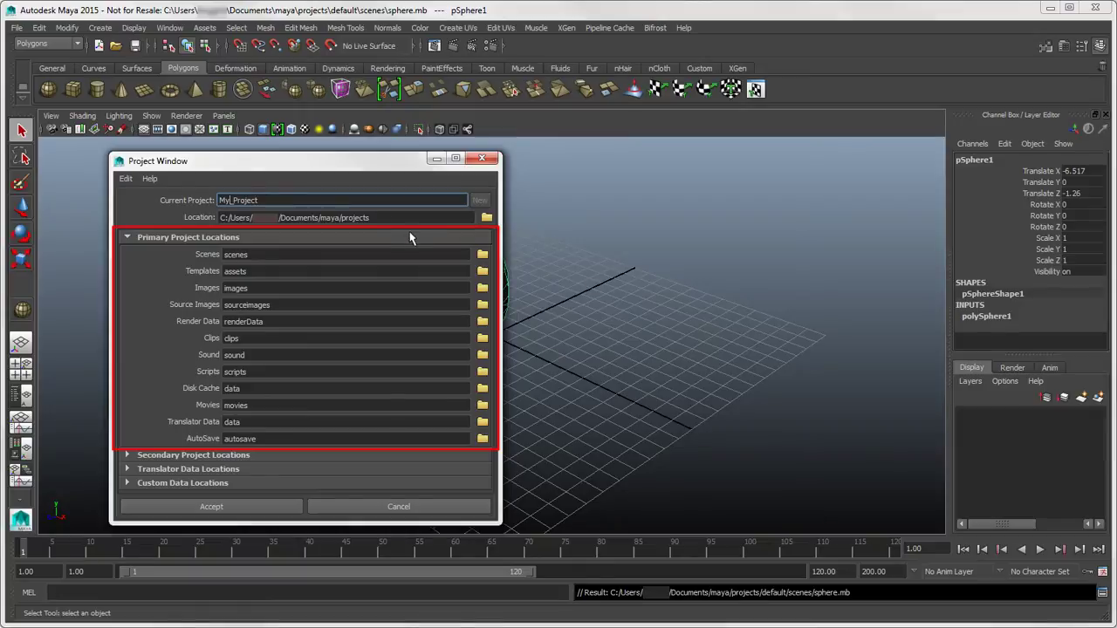
- Examine the project's secondary, translator data and custom data locations
{"action": "left_click", "coordinate": [130, 455]}
{"action": "scroll", "coordinate": [173, 406], "scroll_direction": "down", "scroll_amount": 1}
{"action": "scroll", "coordinate": [174, 406], "scroll_direction": "down", "scroll_amount": 4}
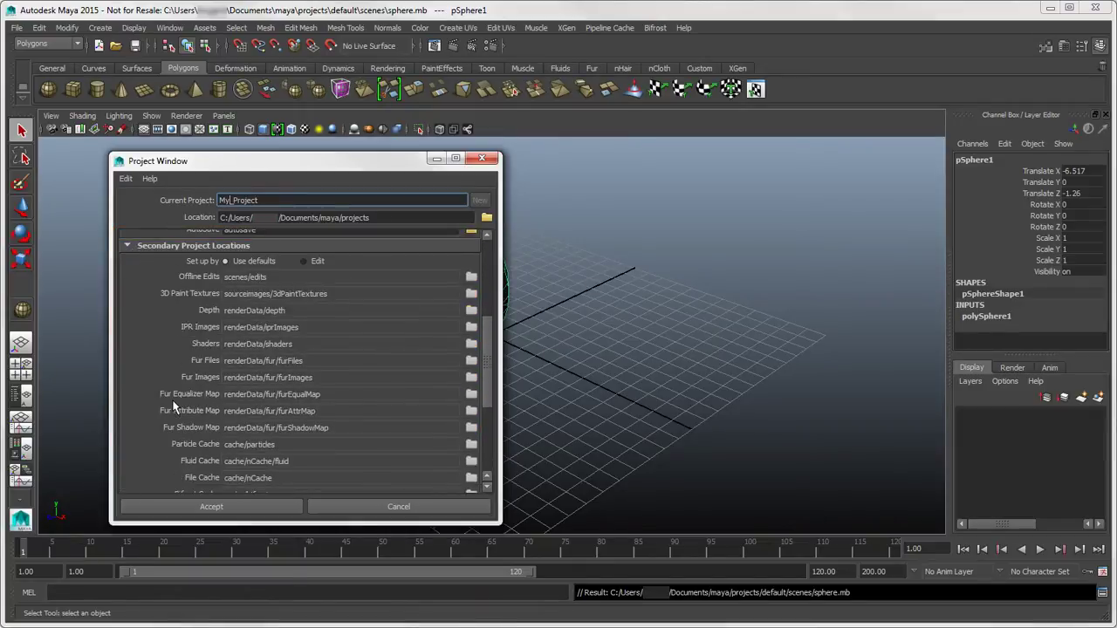
{"action": "scroll", "coordinate": [174, 405], "scroll_direction": "down", "scroll_amount": 4}
{"action": "left_click", "coordinate": [123, 472]}
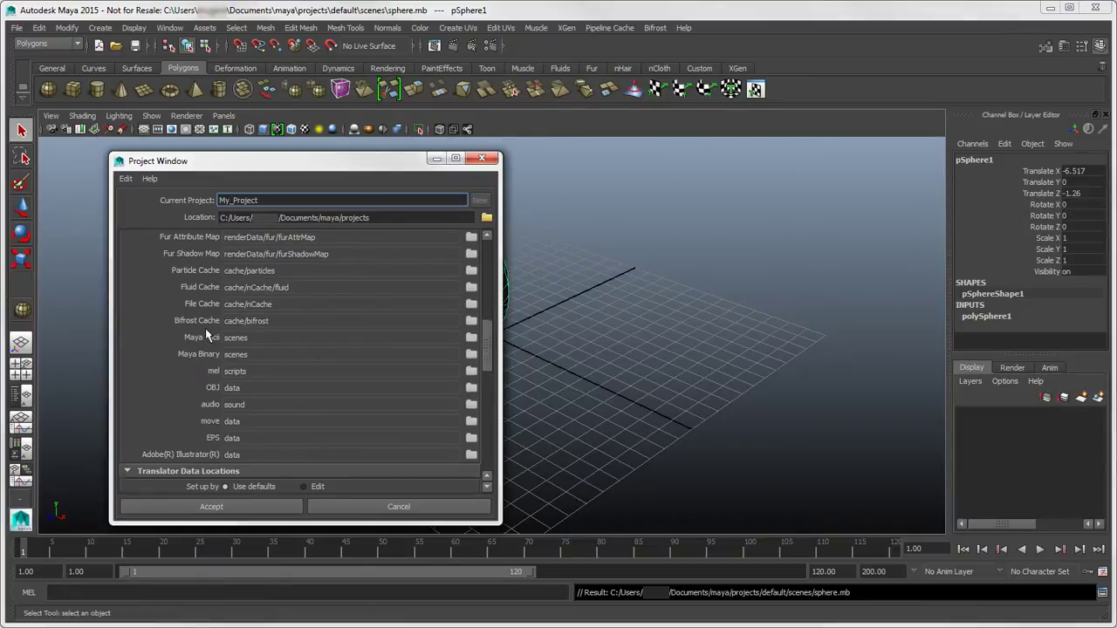
{"action": "scroll", "coordinate": [208, 333], "scroll_direction": "down", "scroll_amount": 5}
{"action": "scroll", "coordinate": [208, 334], "scroll_direction": "down", "scroll_amount": 6}
{"action": "left_click", "coordinate": [126, 485]}
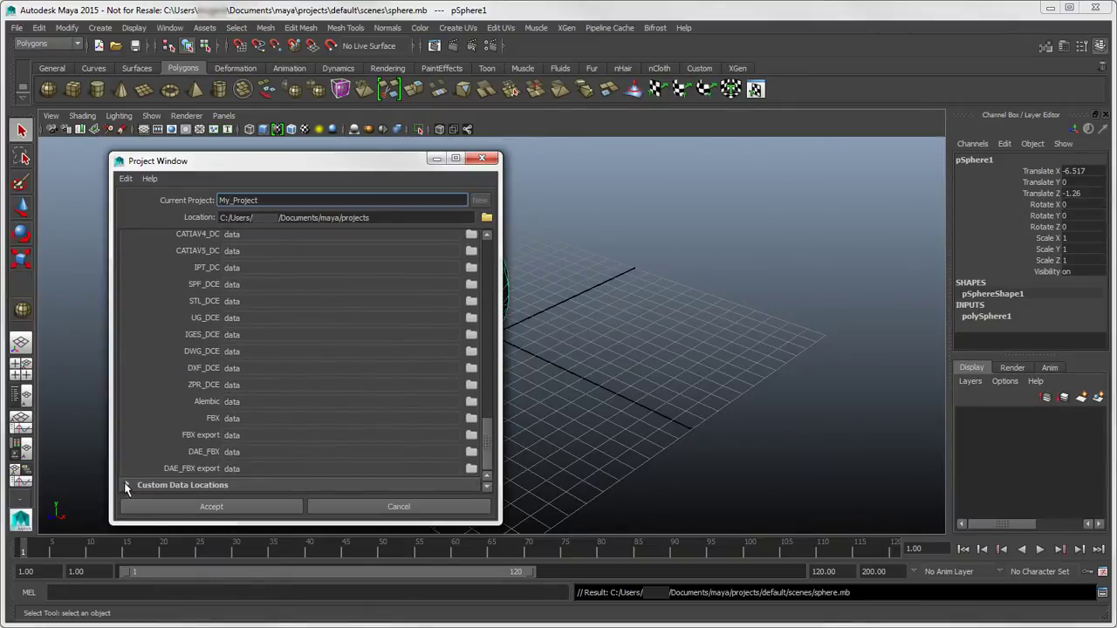
{"action": "left_click_drag", "start_coordinate": [487, 463], "coordinate": [486, 248]}
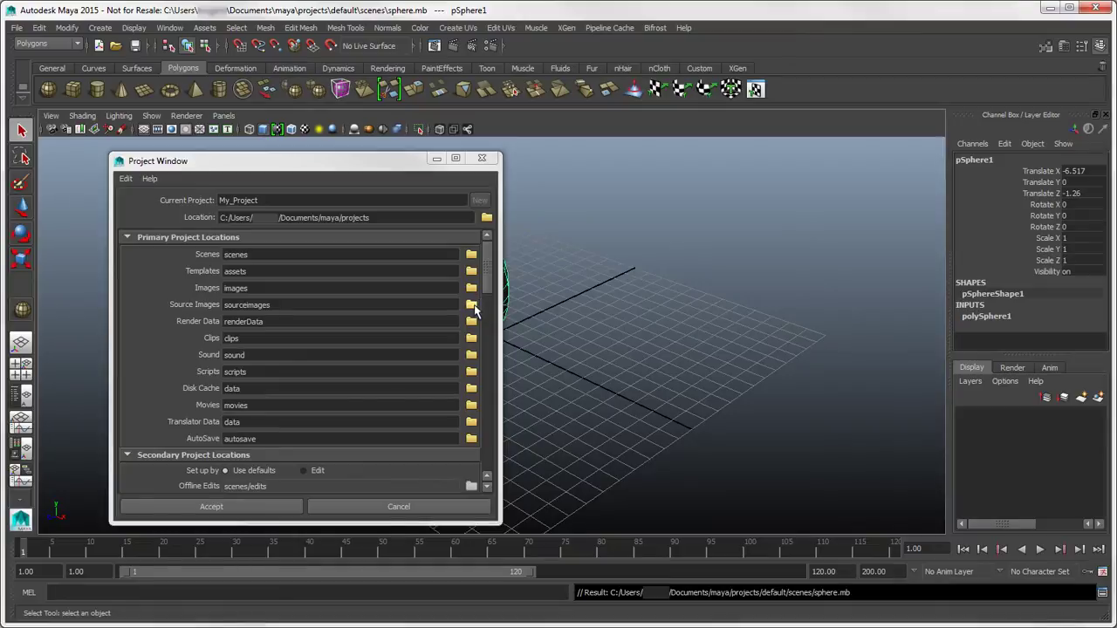
- Set the project's Source Images location to W:/_Image_bank and accept the project settings
{"action": "left_click", "coordinate": [470, 305]}
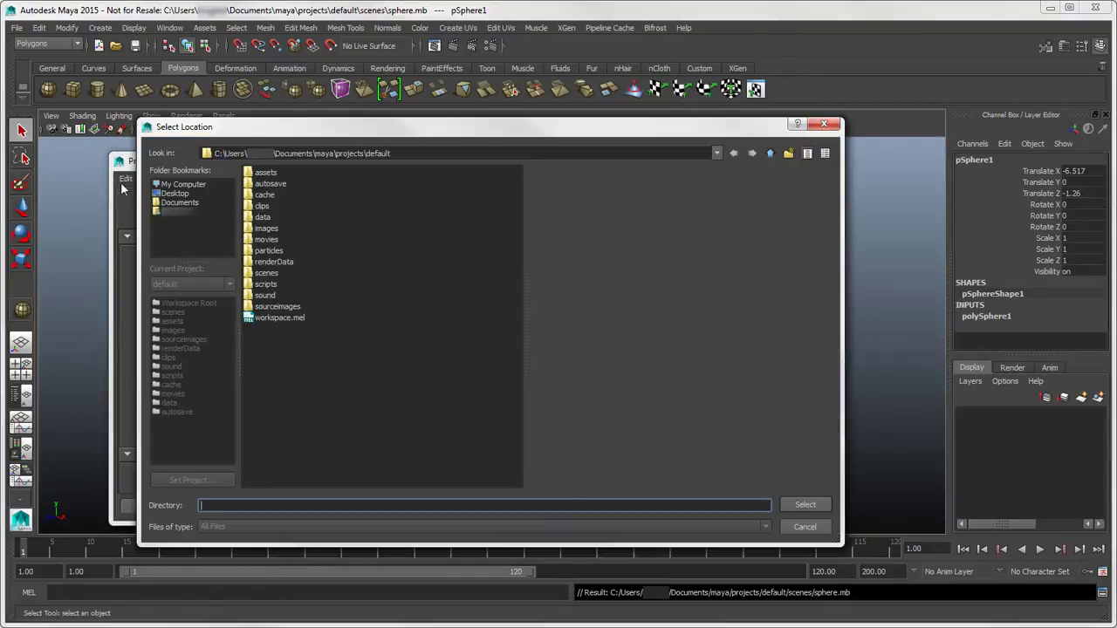
{"action": "left_click", "coordinate": [171, 185]}
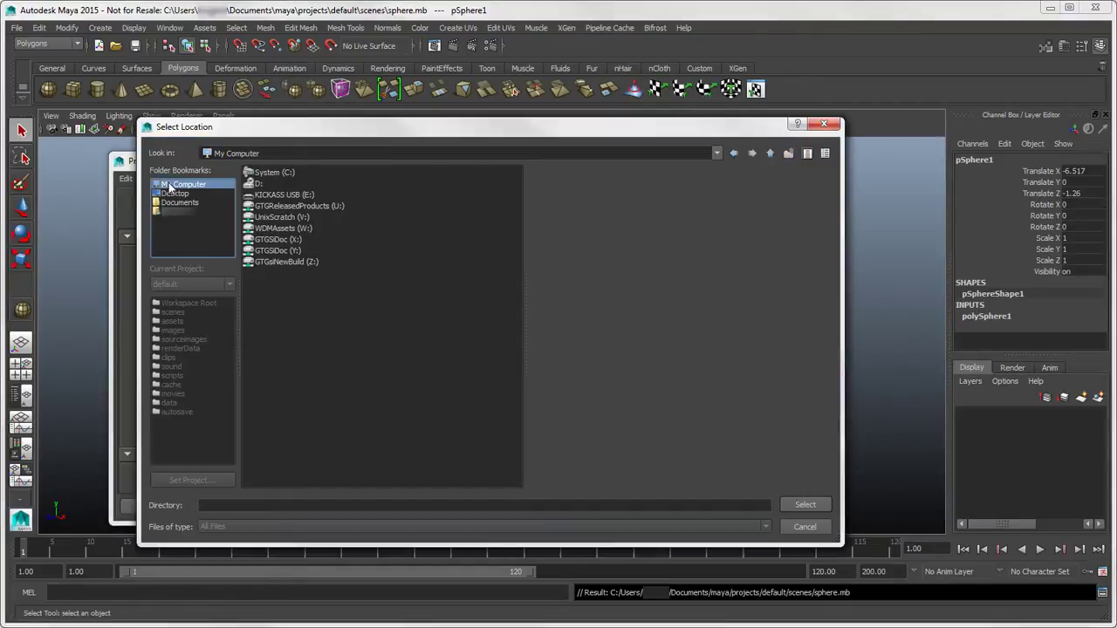
{"action": "double_click", "coordinate": [266, 228]}
{"action": "left_click", "coordinate": [277, 184]}
{"action": "left_click", "coordinate": [824, 508]}
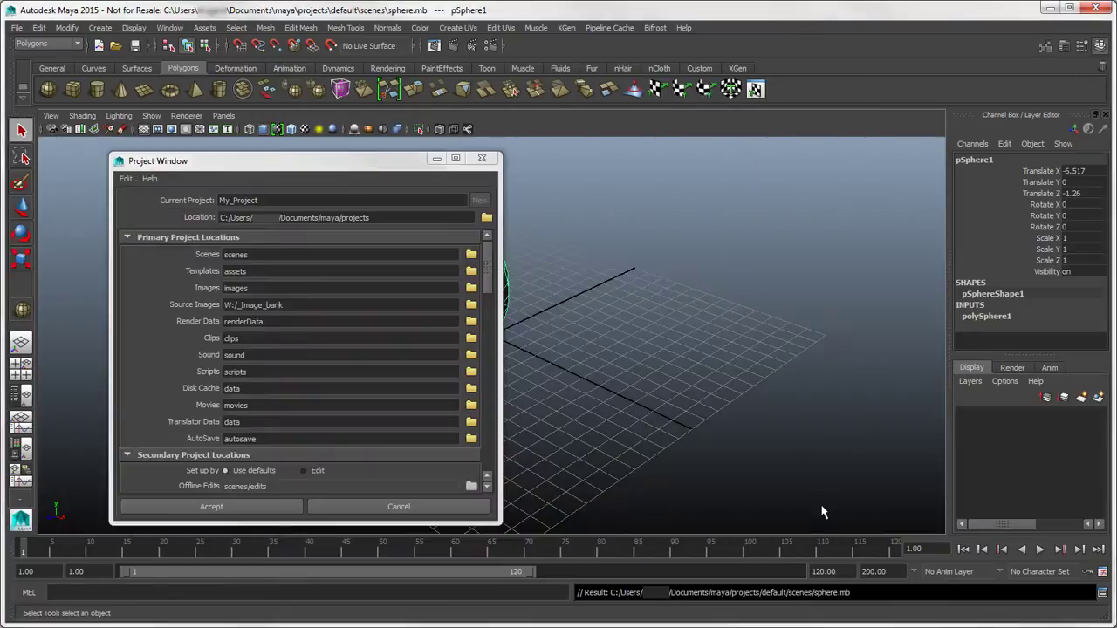
{"action": "left_click", "coordinate": [244, 508]}
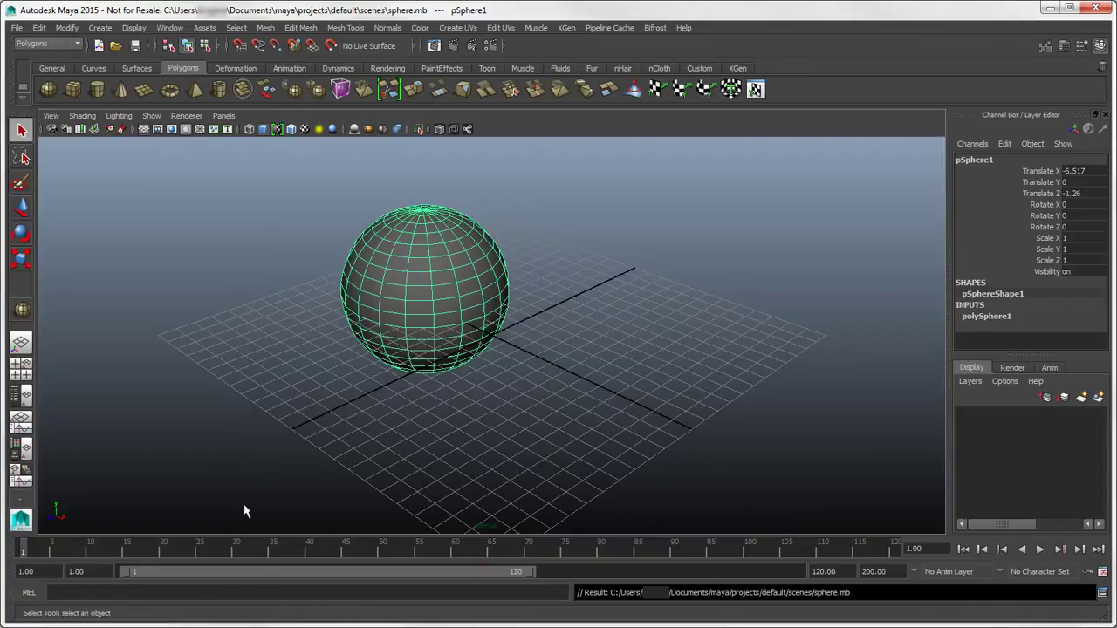
- Set the current project to the Bridge folder
{"action": "left_click", "coordinate": [17, 29]}
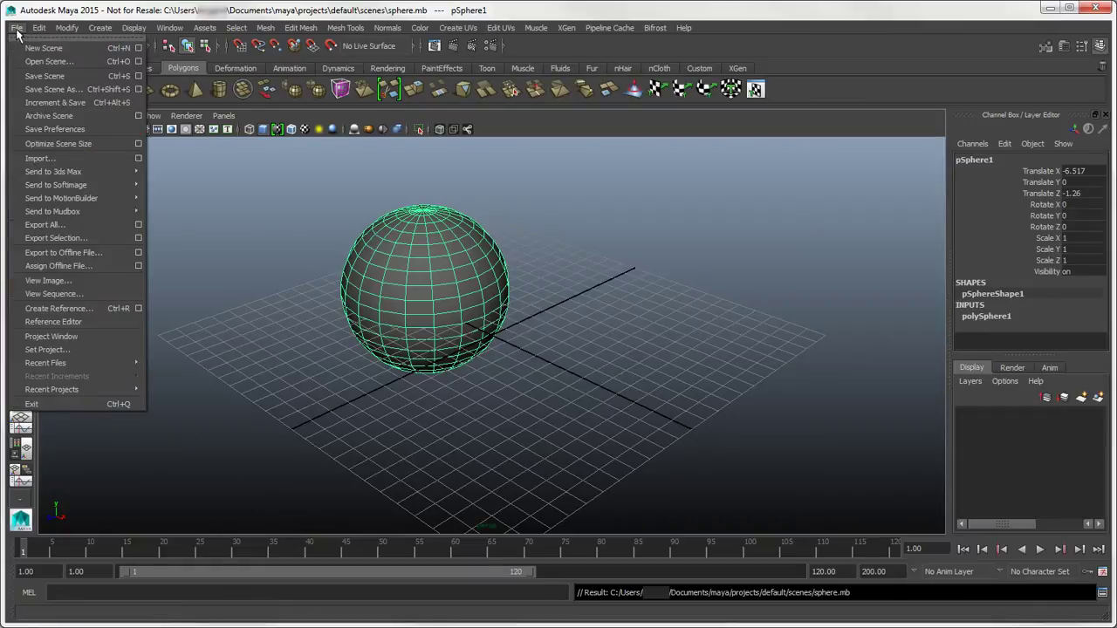
{"action": "left_click", "coordinate": [73, 349]}
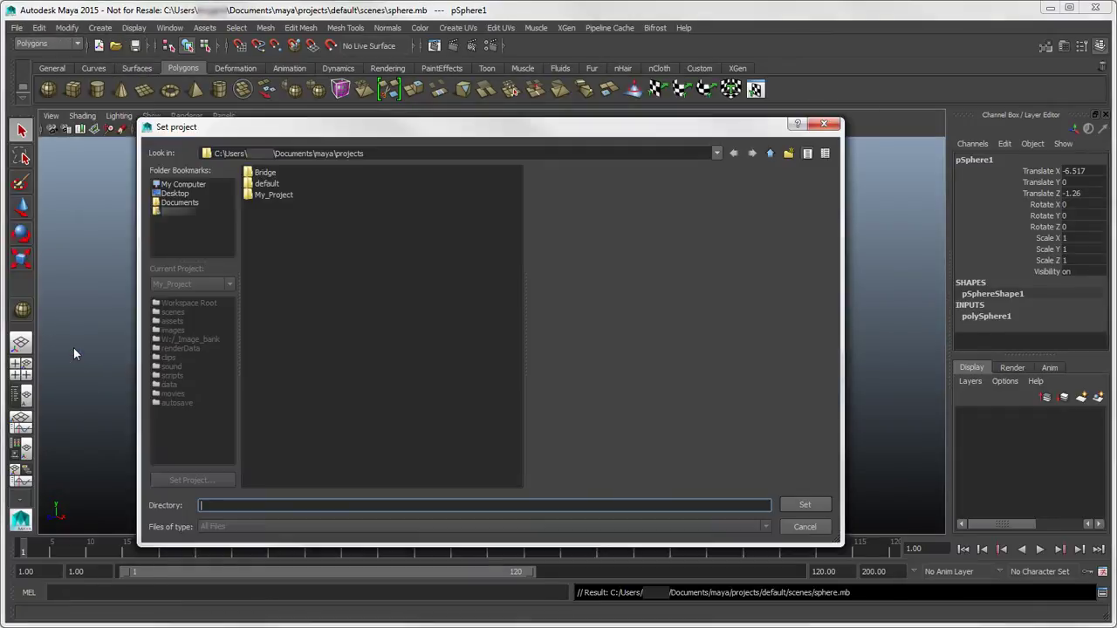
{"action": "left_click", "coordinate": [266, 174]}
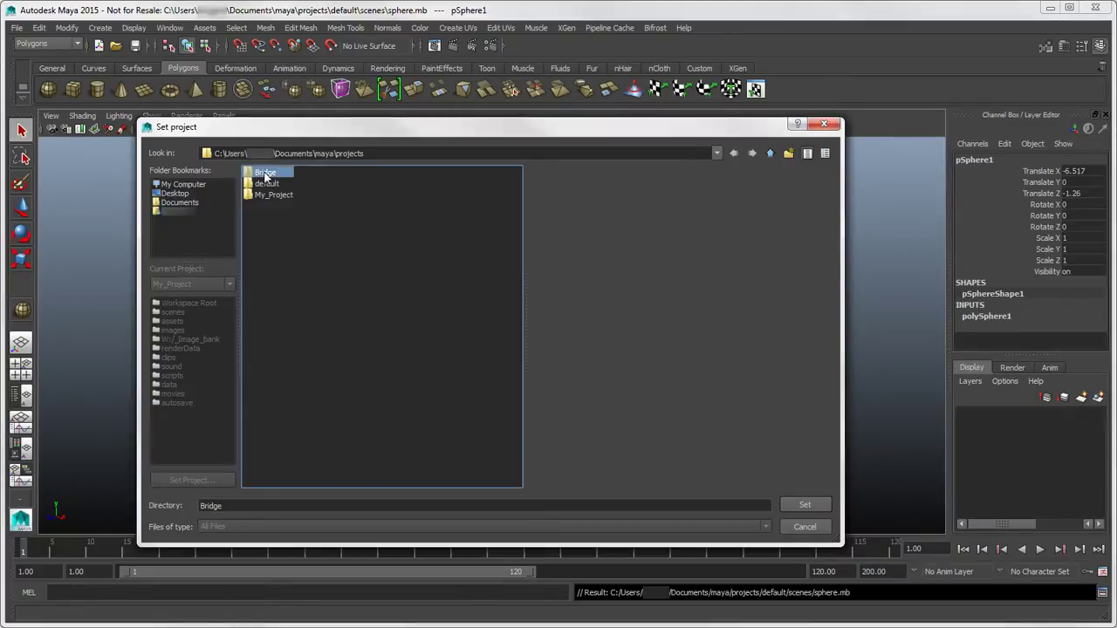
{"action": "left_click", "coordinate": [804, 505]}
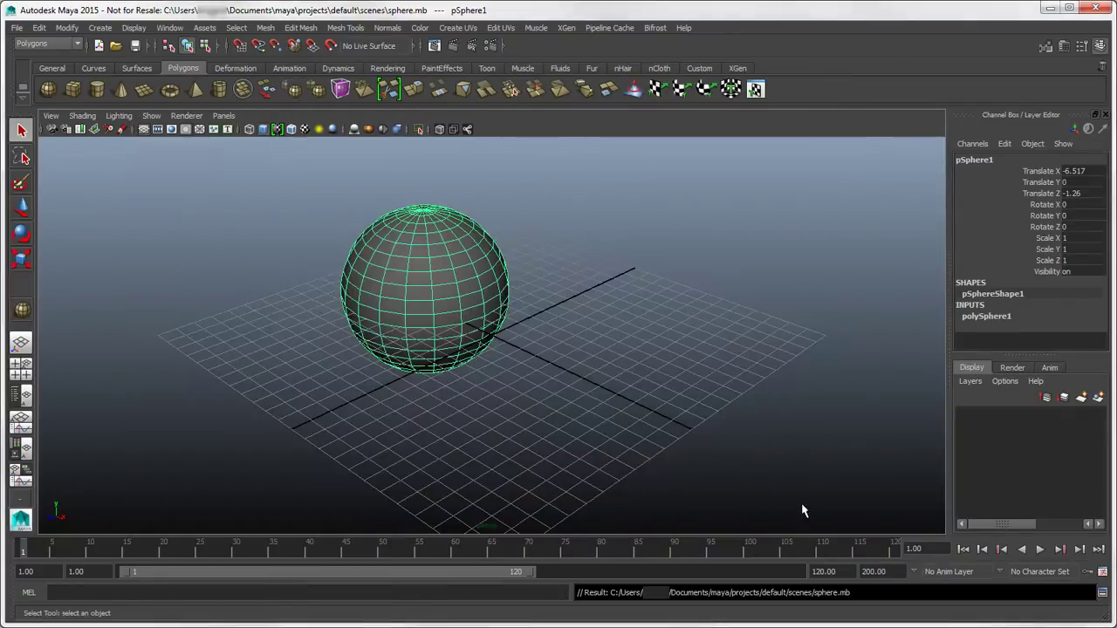
- Create a polygon cube to the right of the sphere and save the scene under its existing name
{"action": "left_click", "coordinate": [72, 89]}
{"action": "left_click_drag", "start_coordinate": [561, 343], "coordinate": [676, 294]}
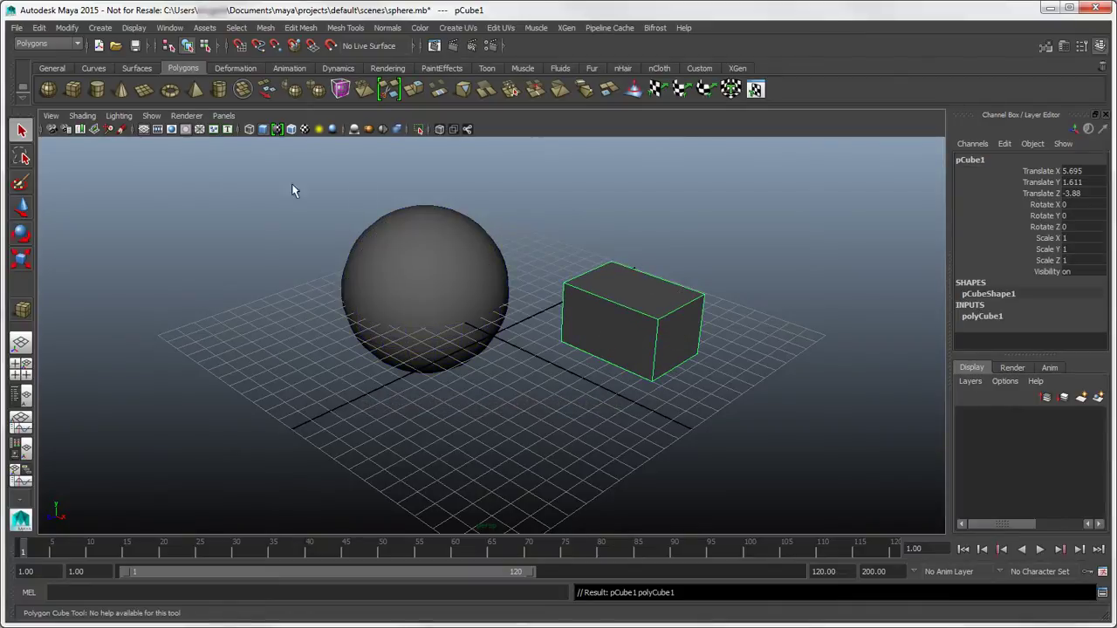
{"action": "left_click", "coordinate": [16, 27]}
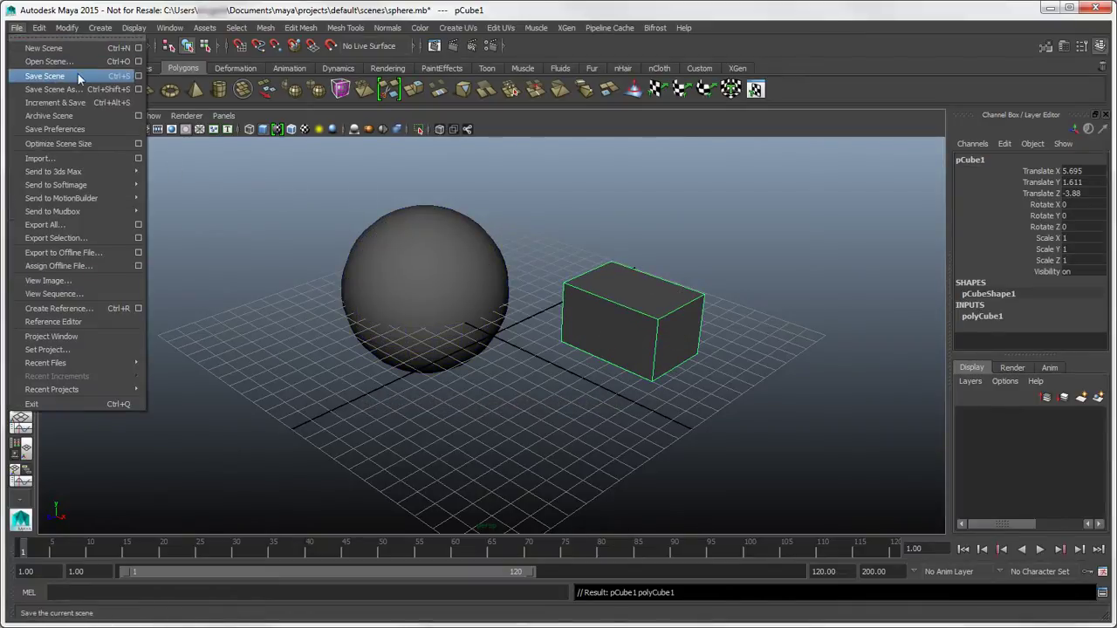
{"action": "left_click", "coordinate": [79, 77]}
- Save the scene as sphere.mb in the Bridge project's scenes folder
{"action": "left_click", "coordinate": [17, 30]}
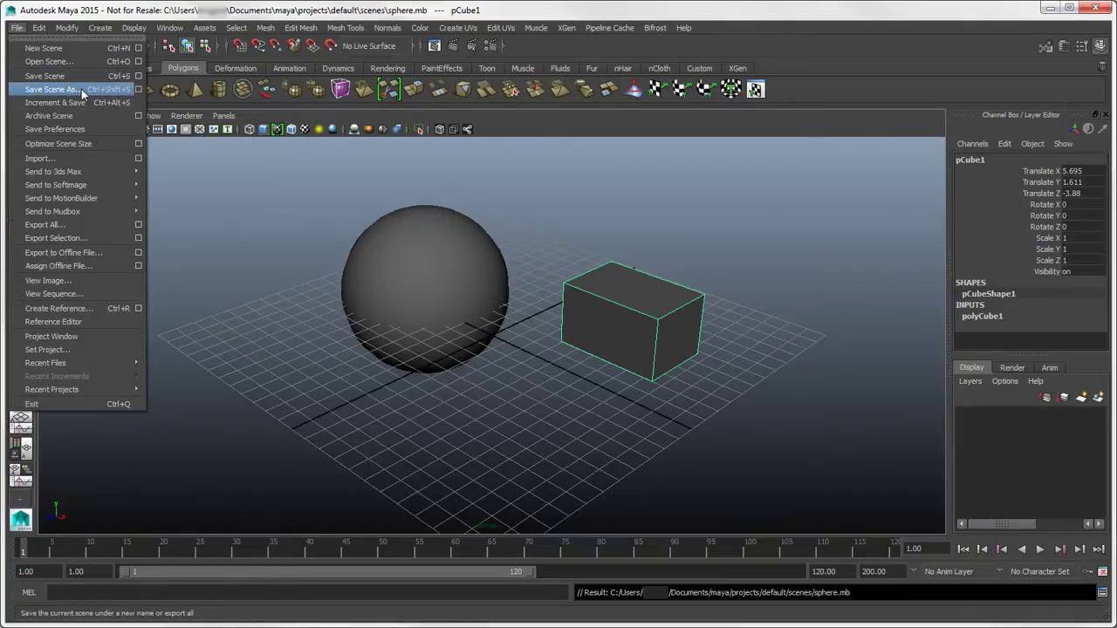
{"action": "left_click", "coordinate": [52, 89]}
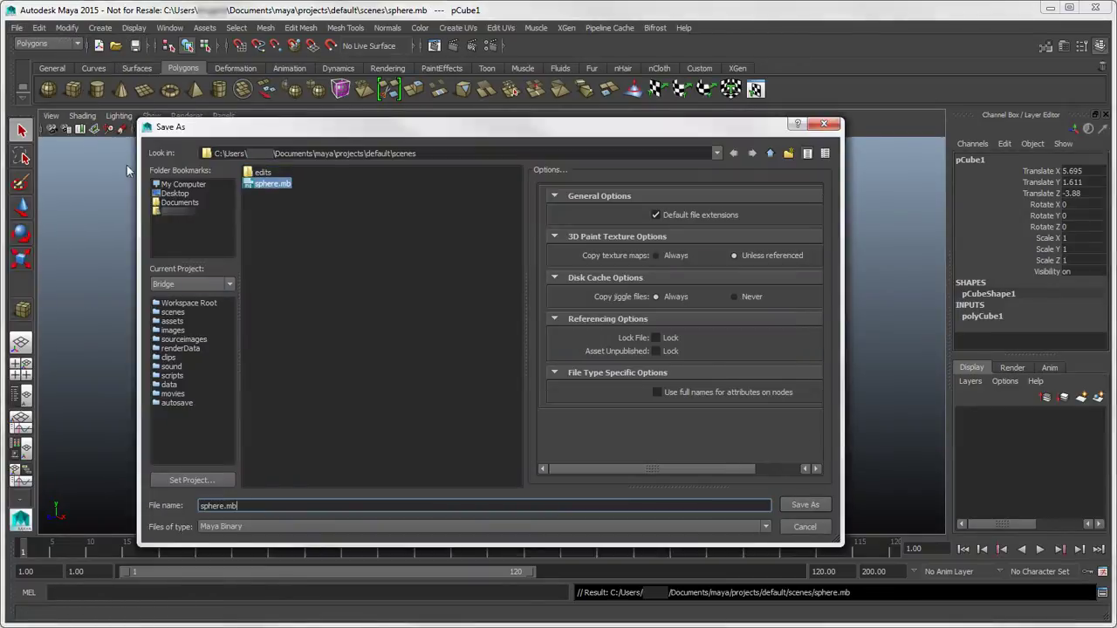
{"action": "left_click", "coordinate": [167, 312]}
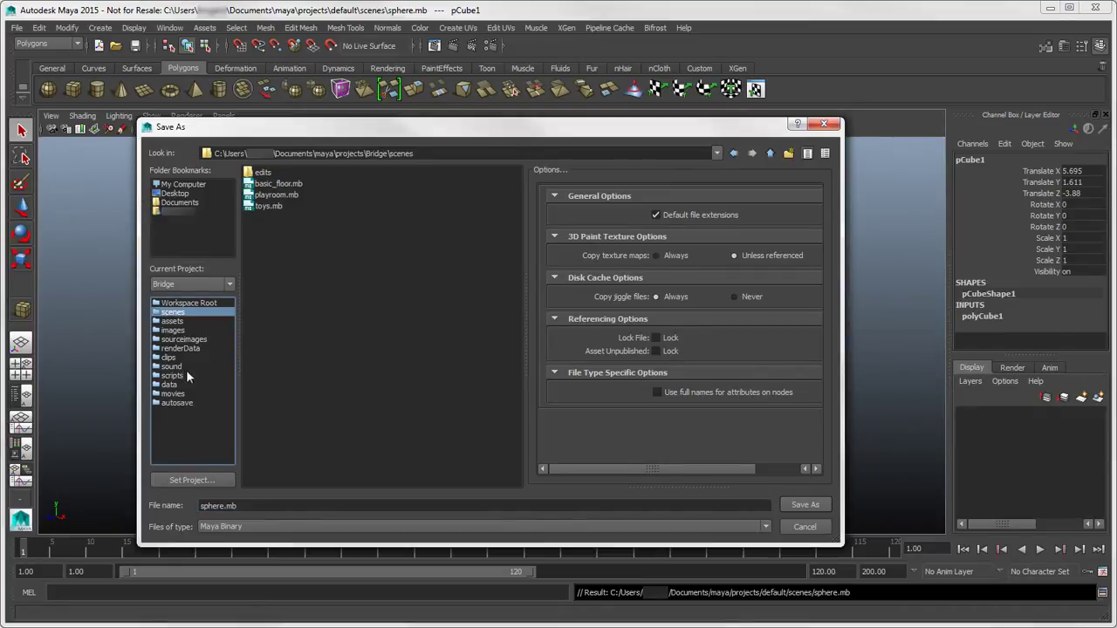
{"action": "left_click", "coordinate": [794, 506]}
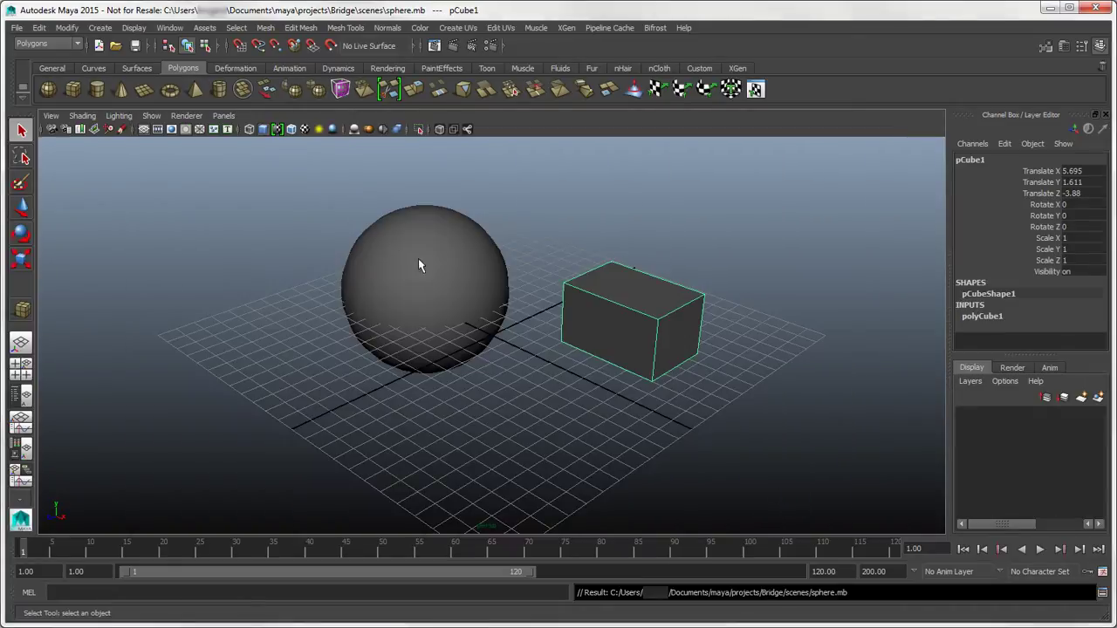
- Open the playroom.mb scene from the Bridge project's scenes folder
{"action": "left_click", "coordinate": [18, 27]}
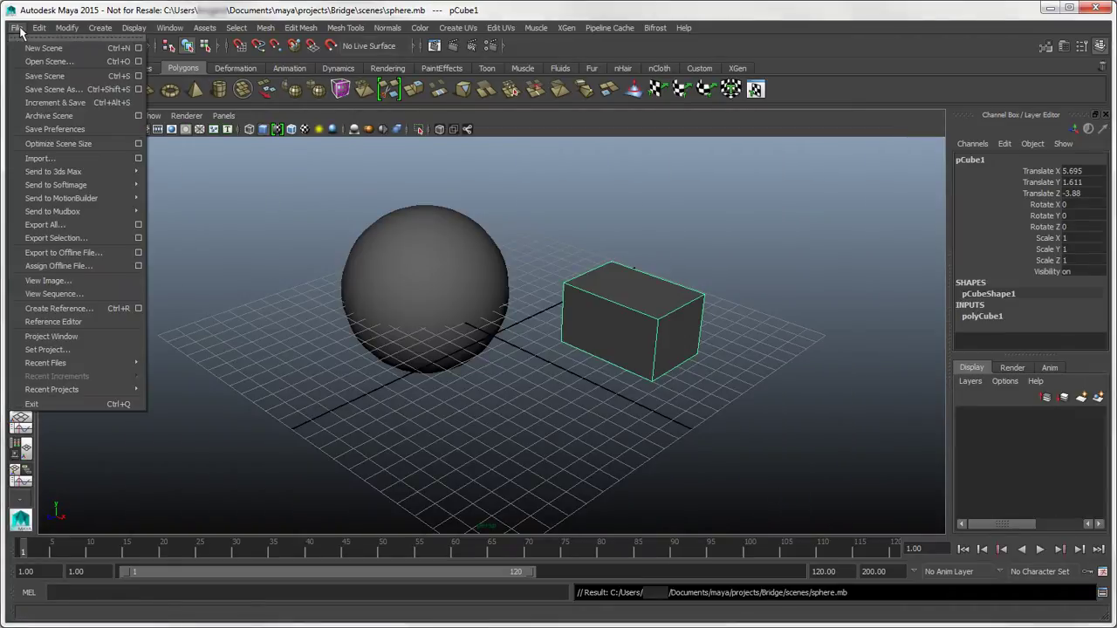
{"action": "left_click", "coordinate": [88, 62]}
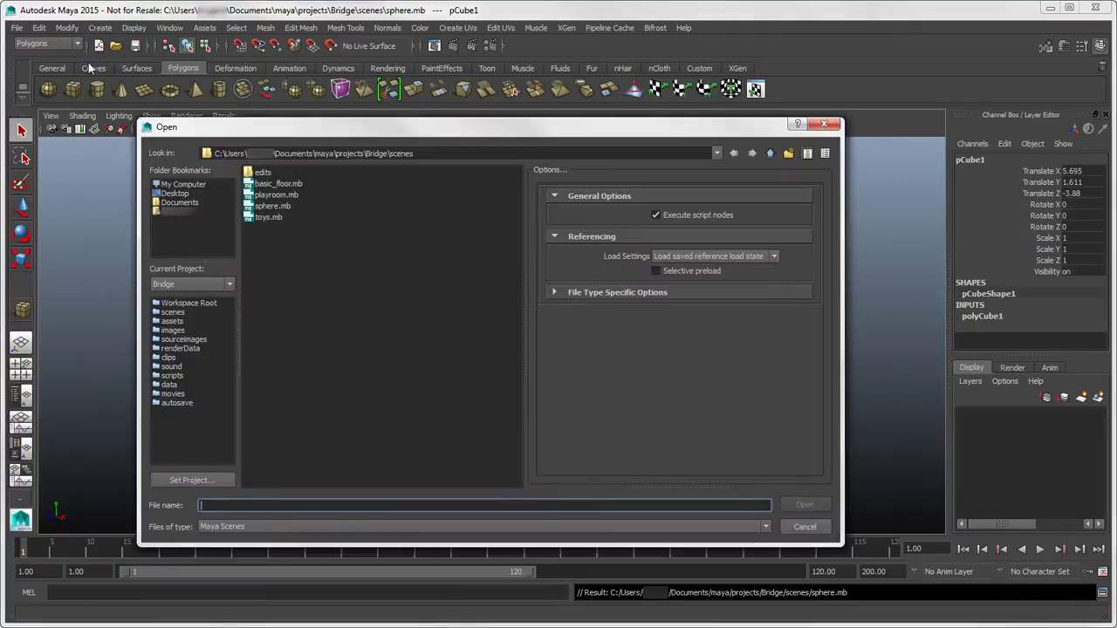
{"action": "left_click", "coordinate": [272, 195]}
{"action": "left_click", "coordinate": [792, 511]}
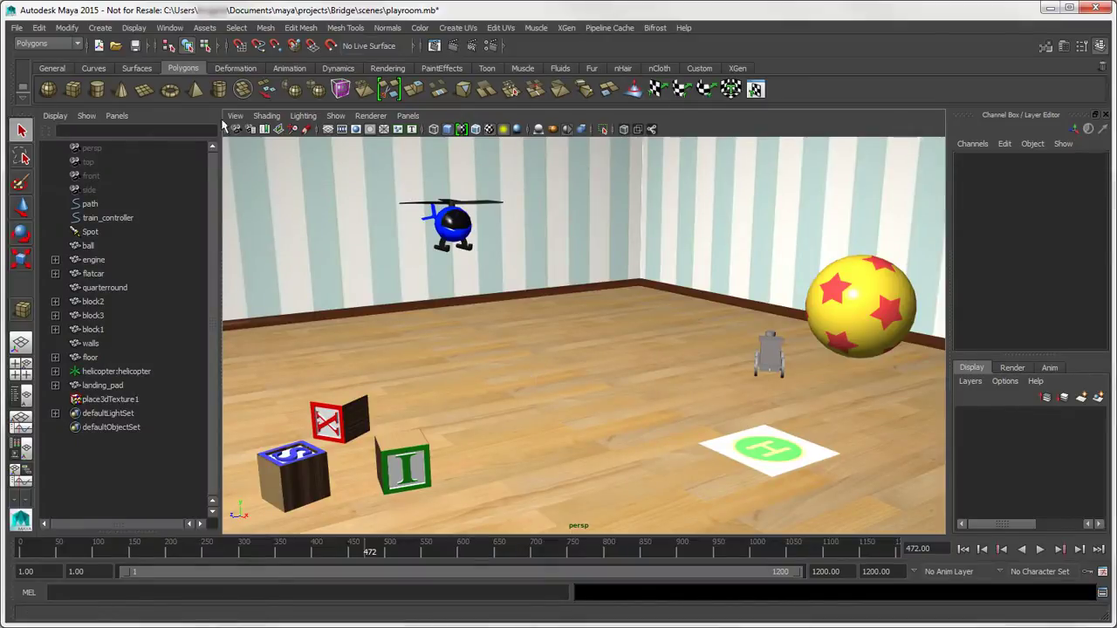
- Set the default projects directory to the Bridge folder in the Files/Projects preferences
{"action": "left_click", "coordinate": [170, 27]}
{"action": "mouse_move", "coordinate": [243, 102]}
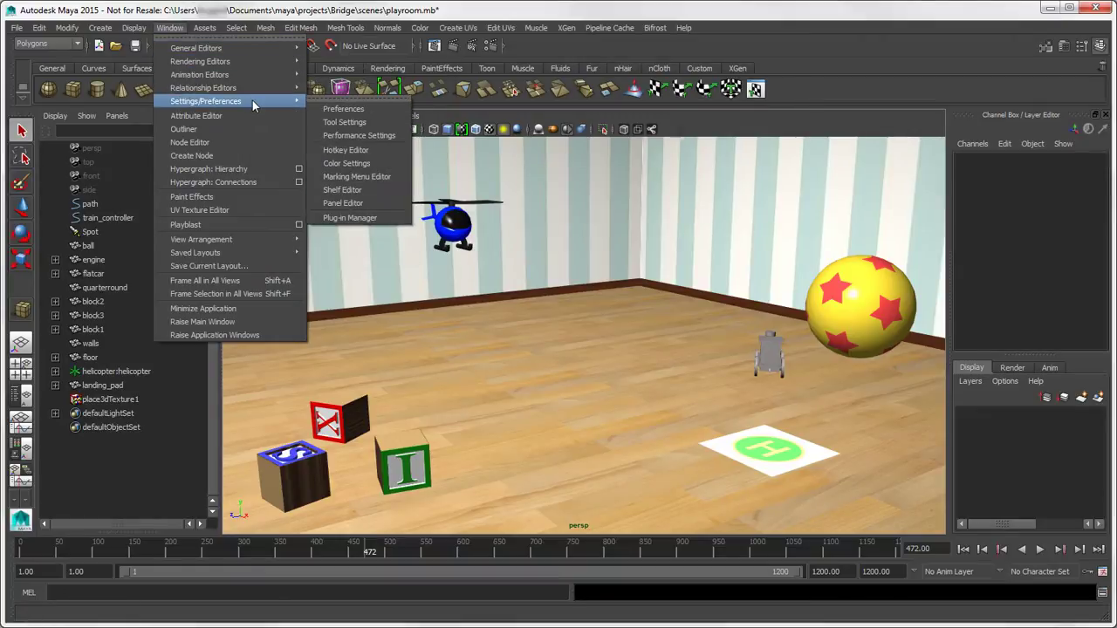
{"action": "left_click", "coordinate": [377, 112]}
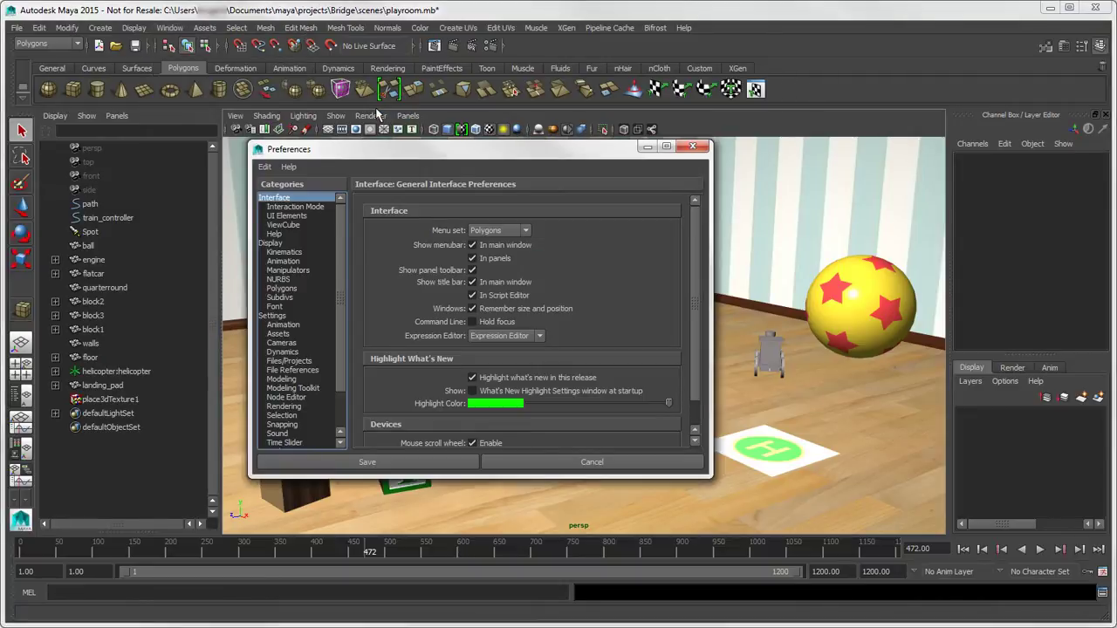
{"action": "left_click", "coordinate": [289, 360]}
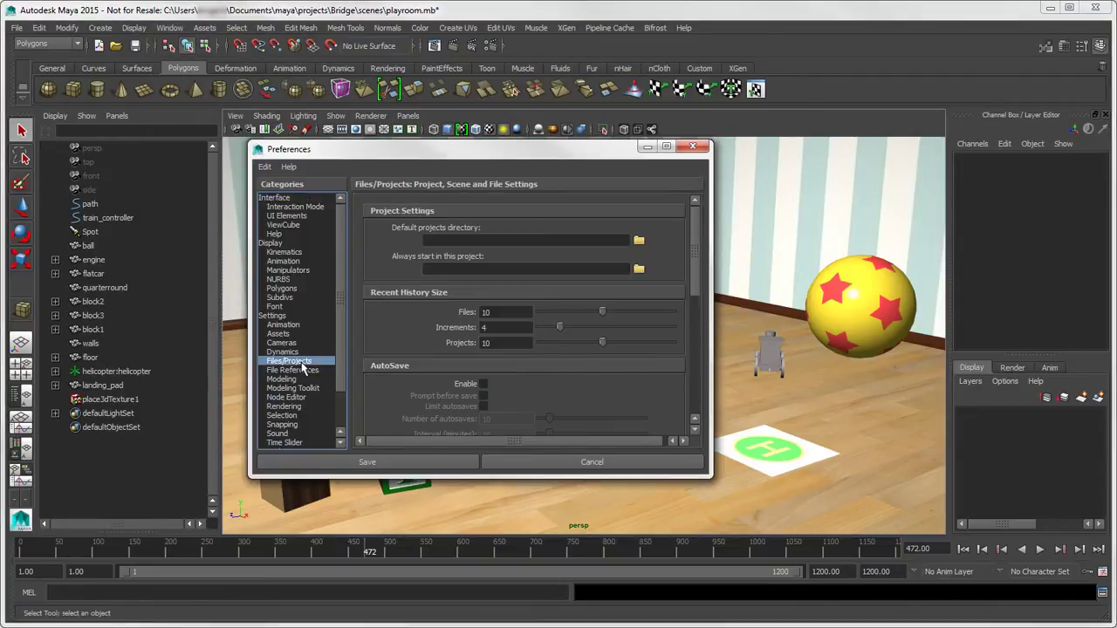
{"action": "left_click", "coordinate": [638, 241]}
{"action": "left_click", "coordinate": [266, 173]}
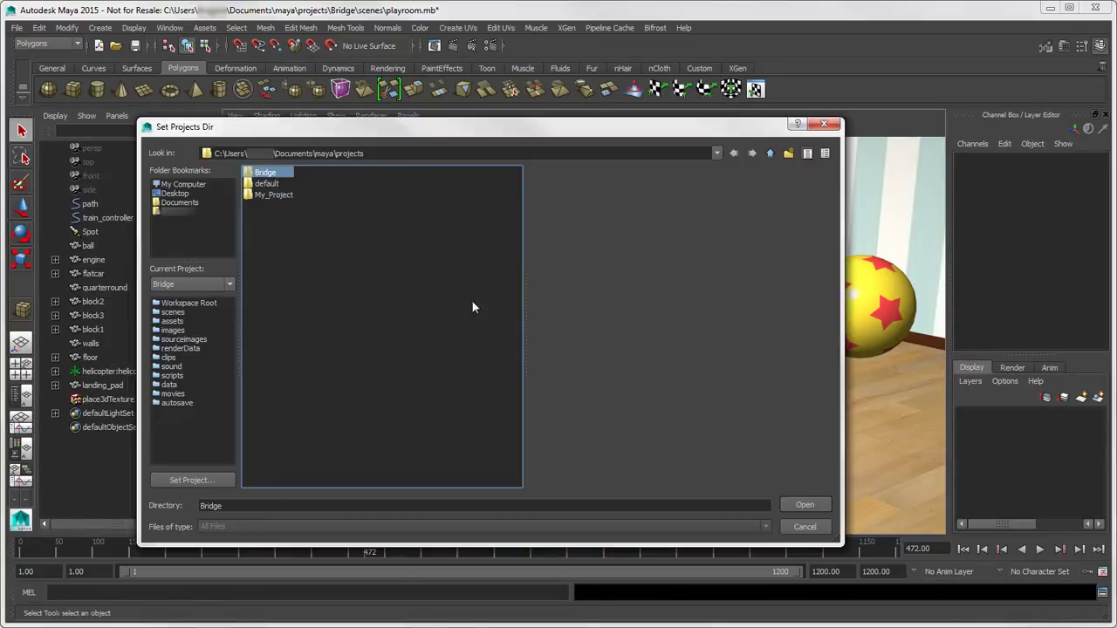
{"action": "left_click", "coordinate": [801, 505]}
- Choose the project folder to always start in and save the preferences
{"action": "left_click", "coordinate": [639, 267]}
{"action": "left_click", "coordinate": [802, 504]}
{"action": "left_click", "coordinate": [444, 471]}
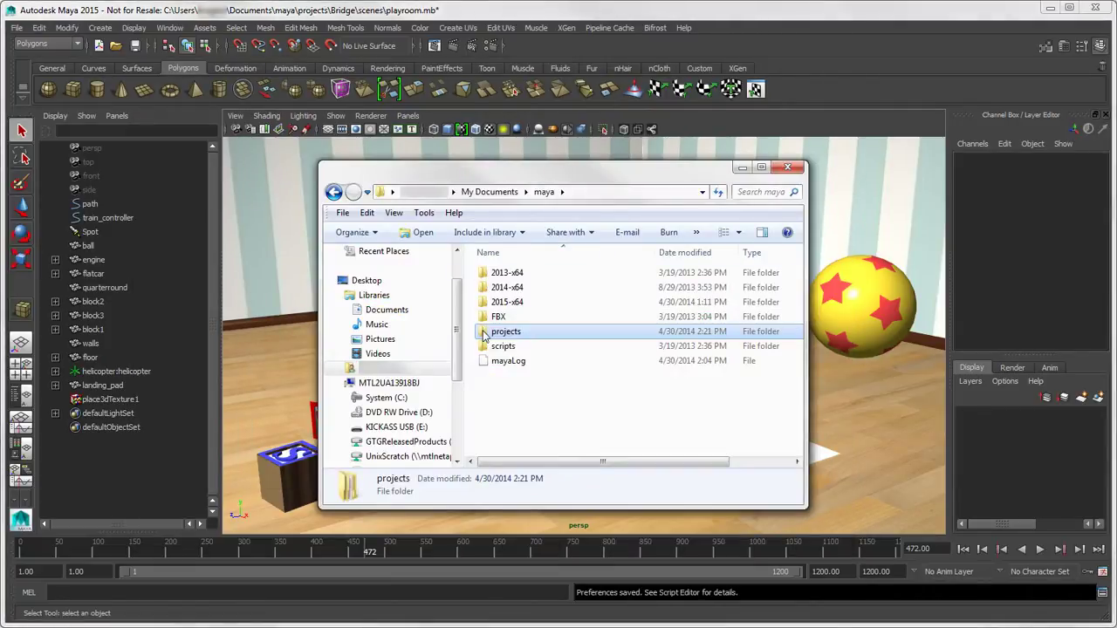
- Switch to Windows Explorer and open the projects folder inside My Documents' maya folder
{"action": "double_click", "coordinate": [484, 335]}
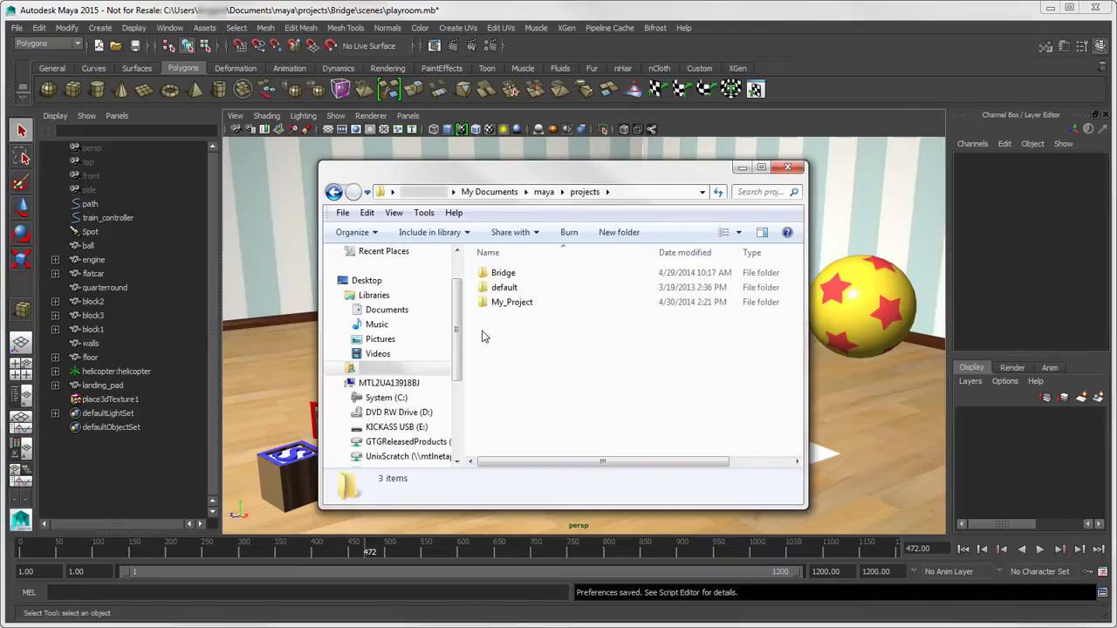
- Open the Bridge project's workspace.mel file in WordPad, look over its workspace definitions, and close it
{"action": "double_click", "coordinate": [484, 273]}
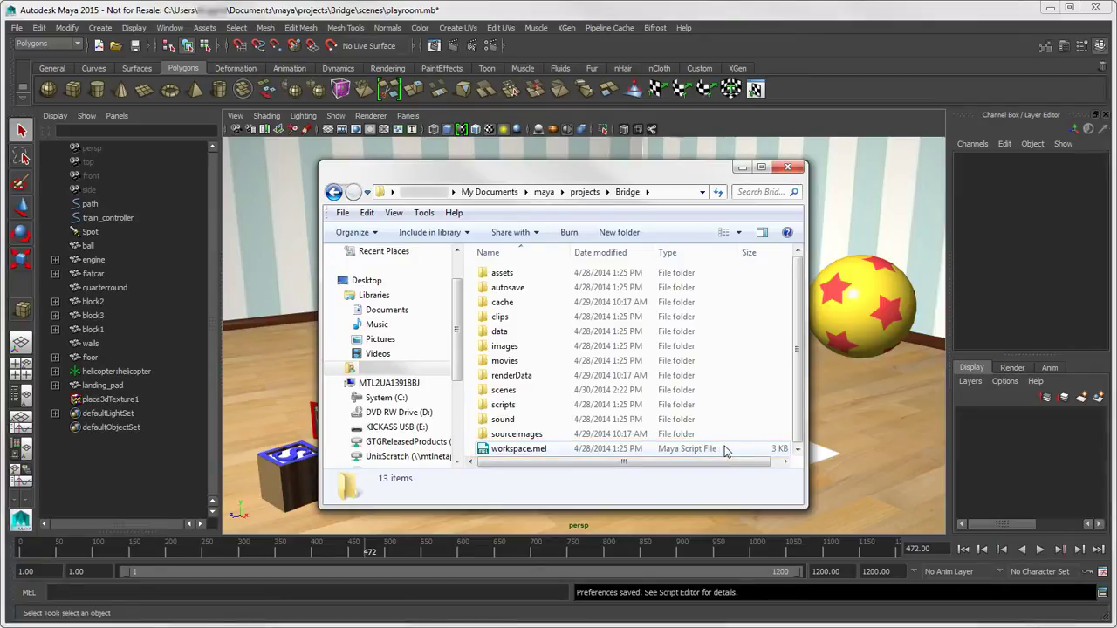
{"action": "left_click", "coordinate": [529, 449]}
{"action": "double_click", "coordinate": [529, 449]}
{"action": "mouse_move", "coordinate": [944, 221]}
{"action": "left_mouse_down"}
{"action": "mouse_move", "coordinate": [946, 399]}
{"action": "mouse_move", "coordinate": [929, 215]}
{"action": "left_mouse_up"}
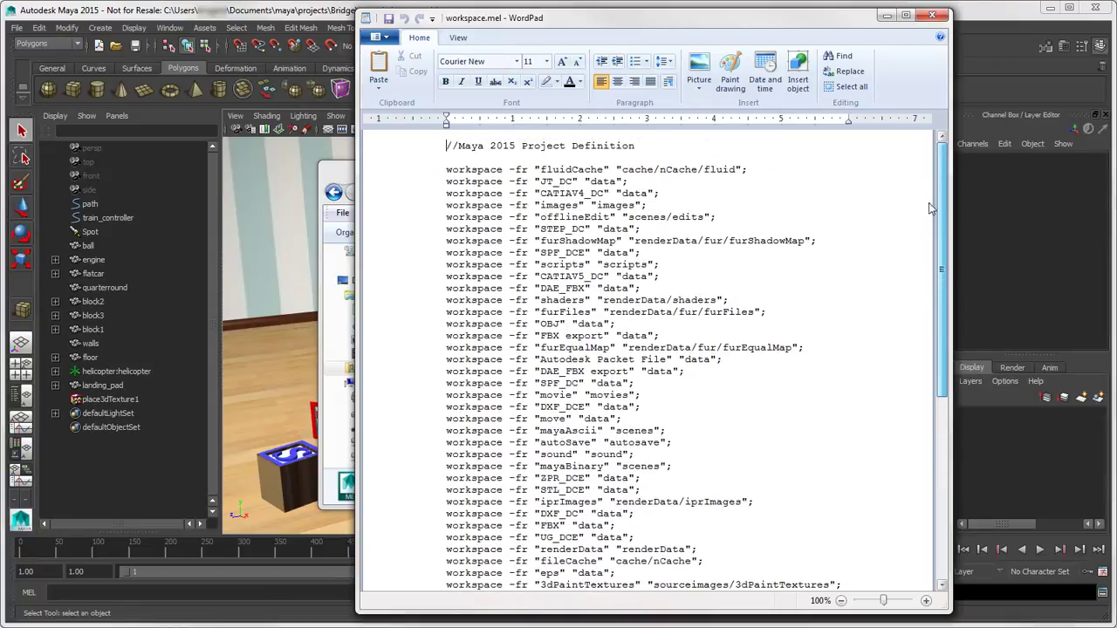
{"action": "left_click", "coordinate": [932, 15]}
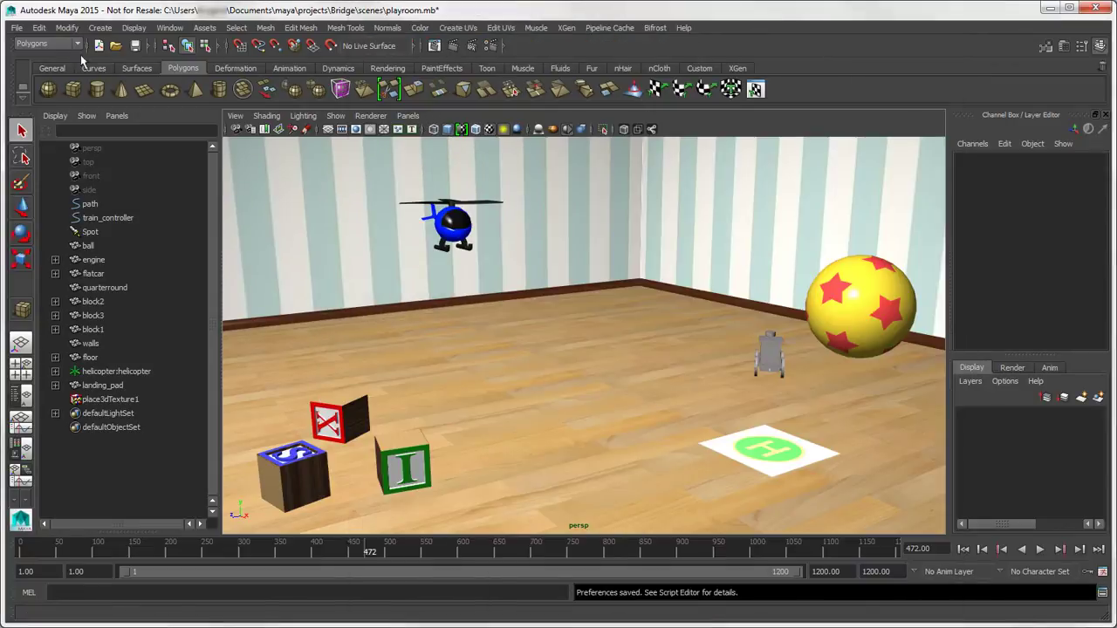
- Try pointing the Bridge project's Images location to C:/Maya/projects/Bridge/images, and leave the project settings without accepting
{"action": "left_click", "coordinate": [16, 27]}
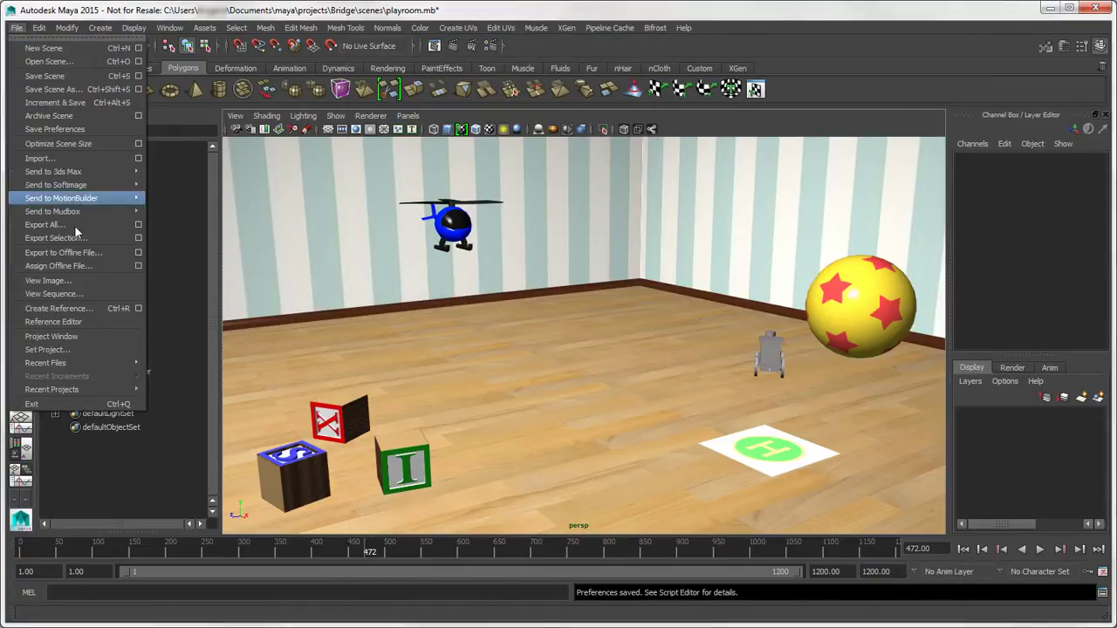
{"action": "left_click", "coordinate": [101, 336]}
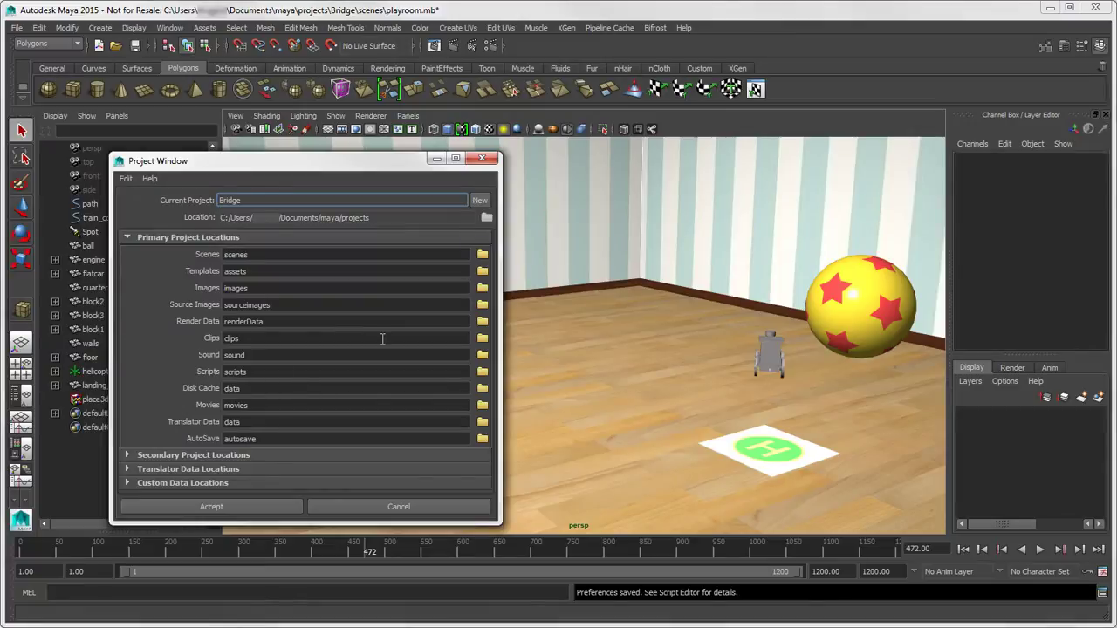
{"action": "left_click", "coordinate": [483, 289]}
{"action": "left_click", "coordinate": [180, 184]}
{"action": "double_click", "coordinate": [262, 173]}
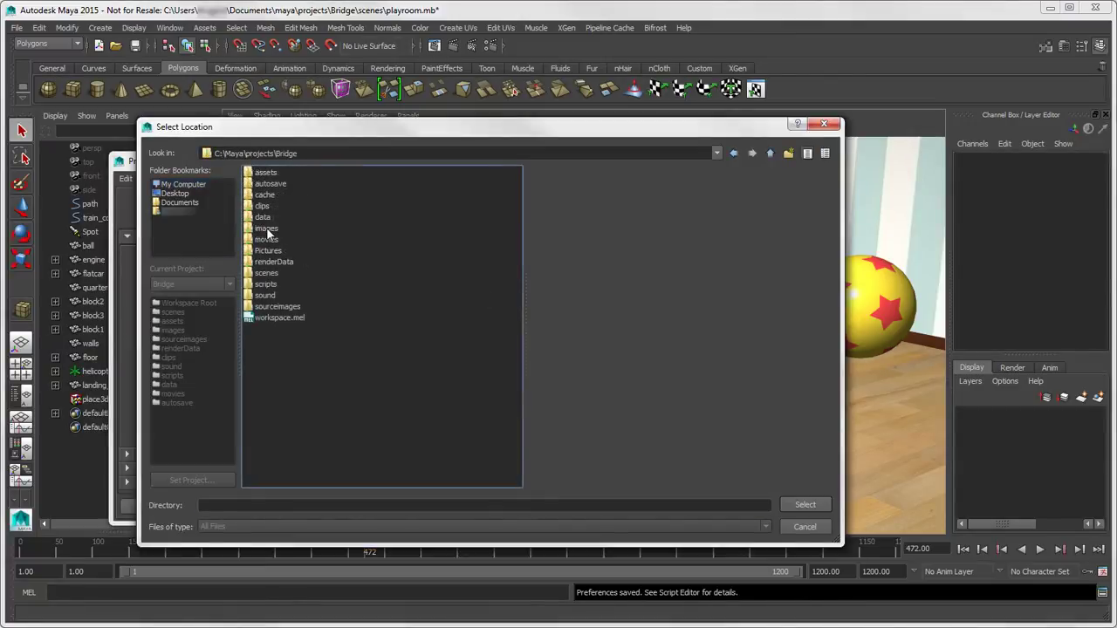
{"action": "left_click", "coordinate": [266, 228]}
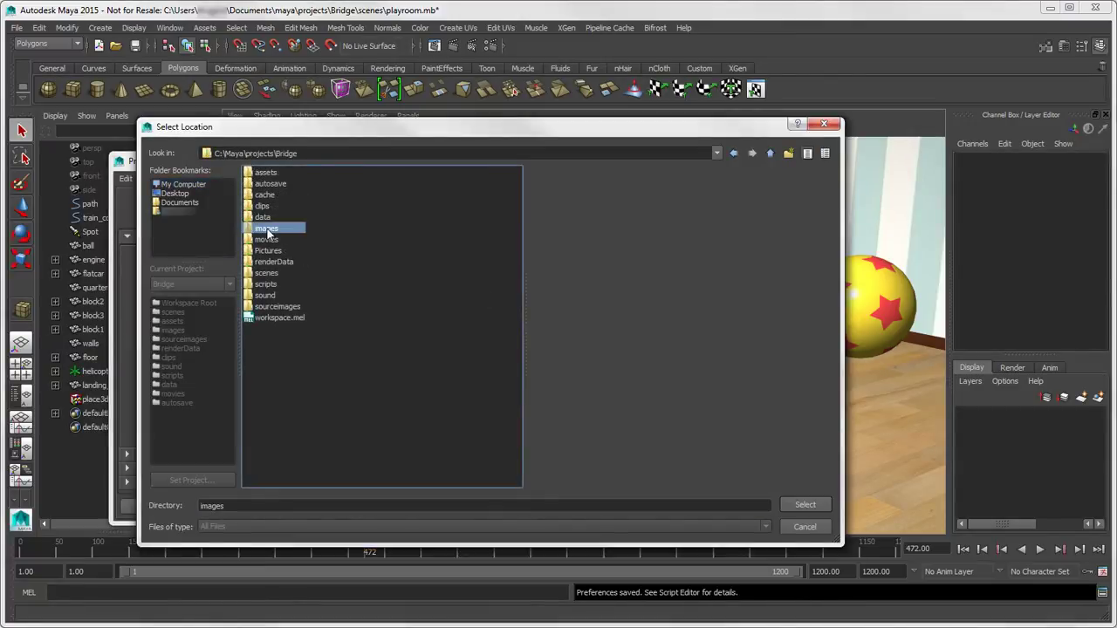
{"action": "left_click", "coordinate": [795, 504]}
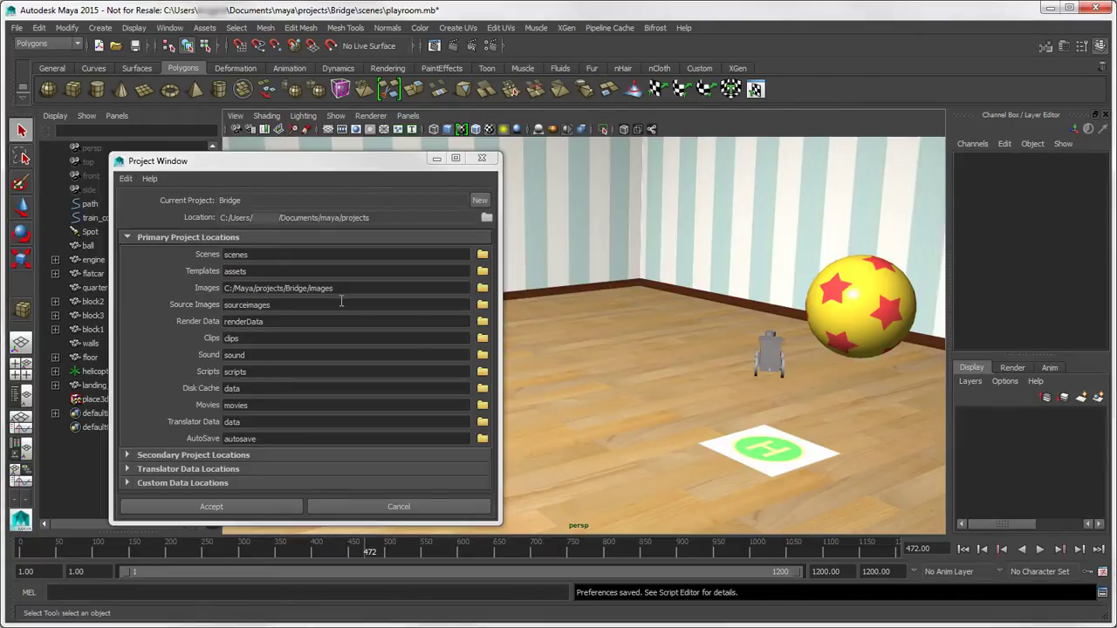
{"action": "left_click", "coordinate": [373, 504]}
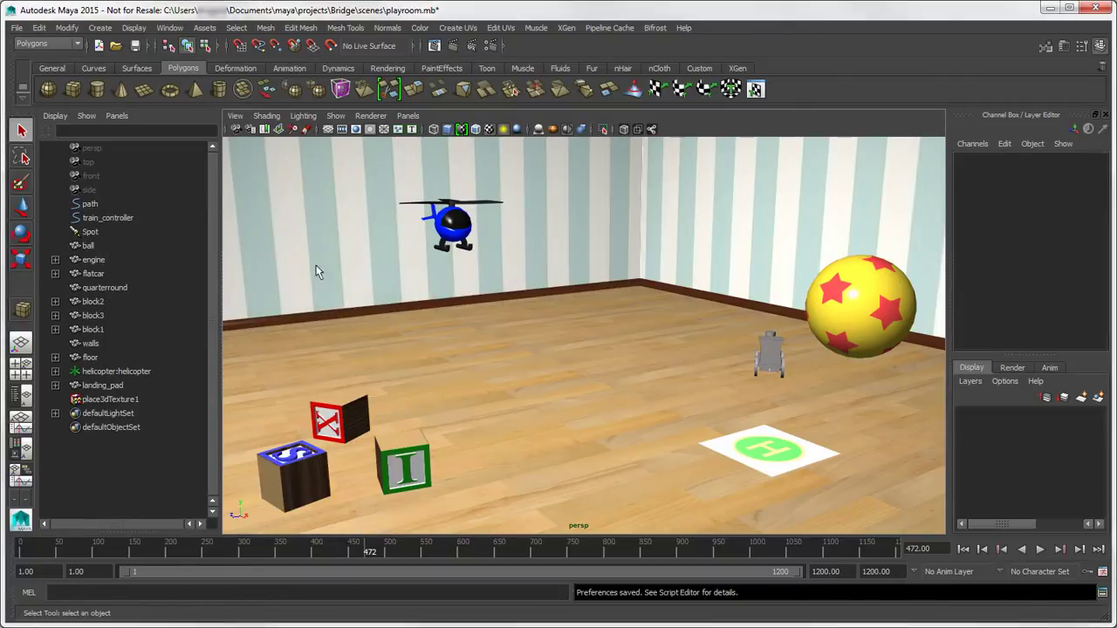
- Open the File Path Editor for the playroom scene
{"action": "left_click", "coordinate": [169, 27]}
{"action": "mouse_move", "coordinate": [232, 52]}
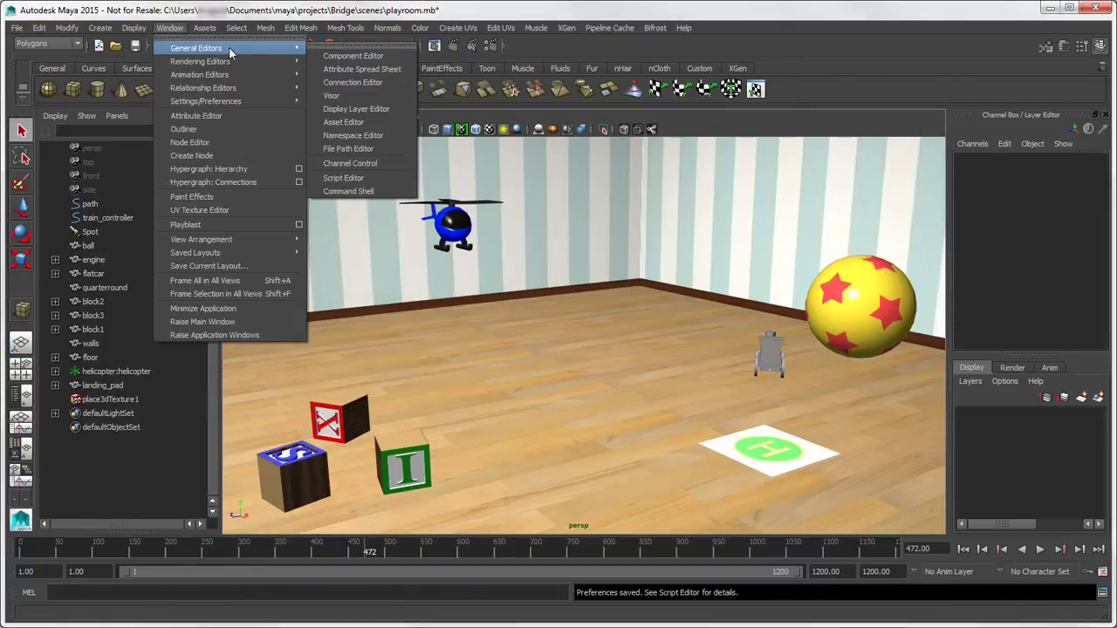
{"action": "left_click", "coordinate": [395, 149]}
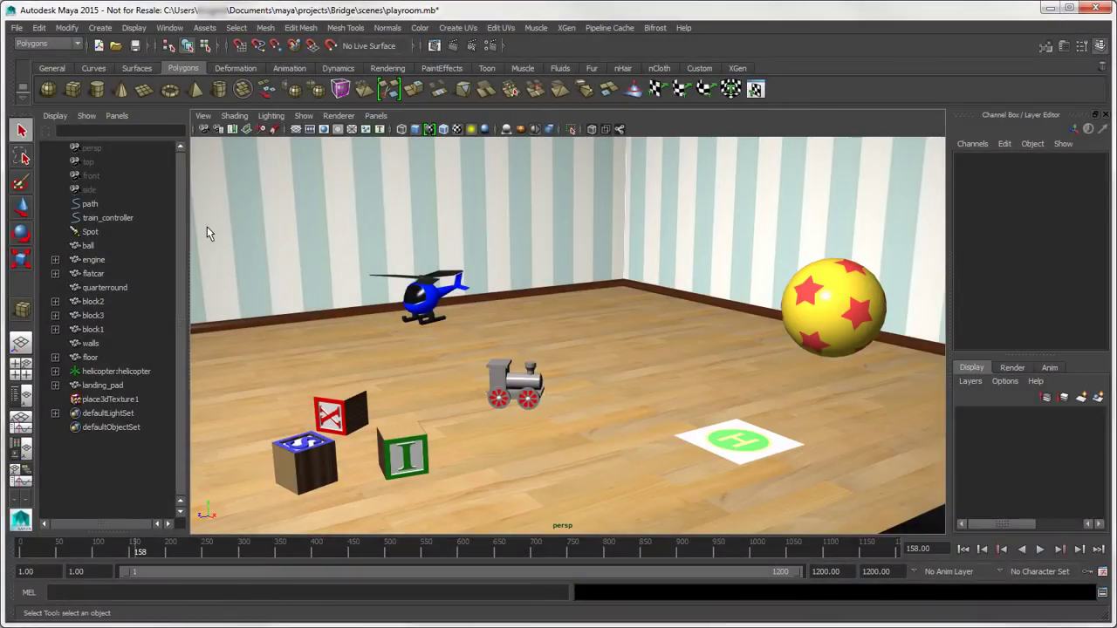
- Select the ball, engine, block3, persp camera and Spot light one after another in the Outliner
{"action": "left_click", "coordinate": [88, 245]}
{"action": "left_click", "coordinate": [95, 260]}
{"action": "left_click", "coordinate": [95, 316]}
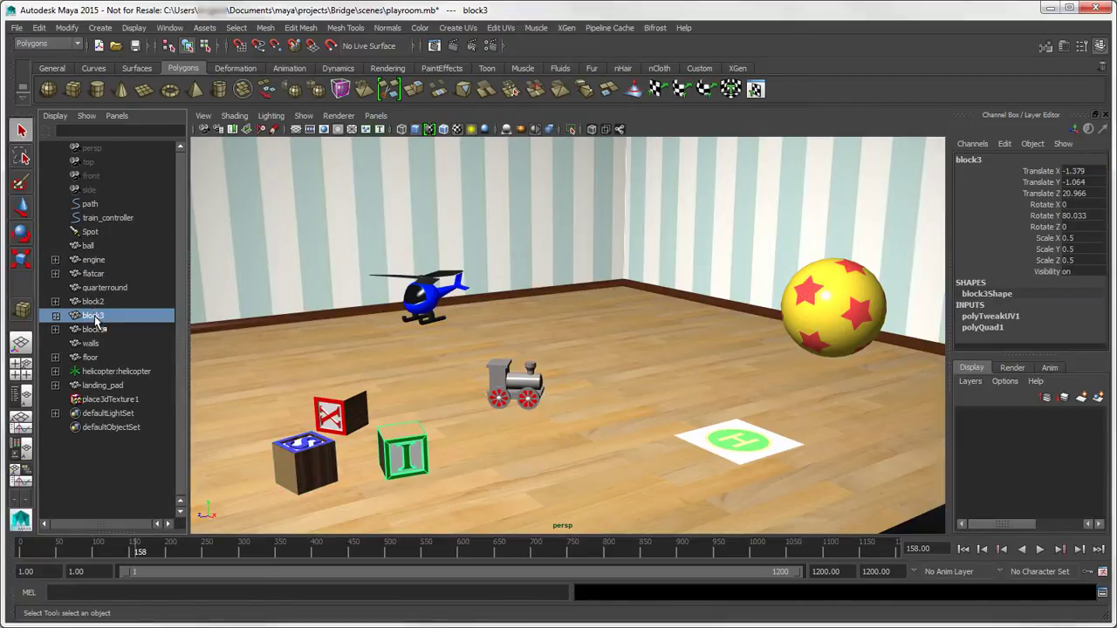
{"action": "left_click", "coordinate": [100, 150]}
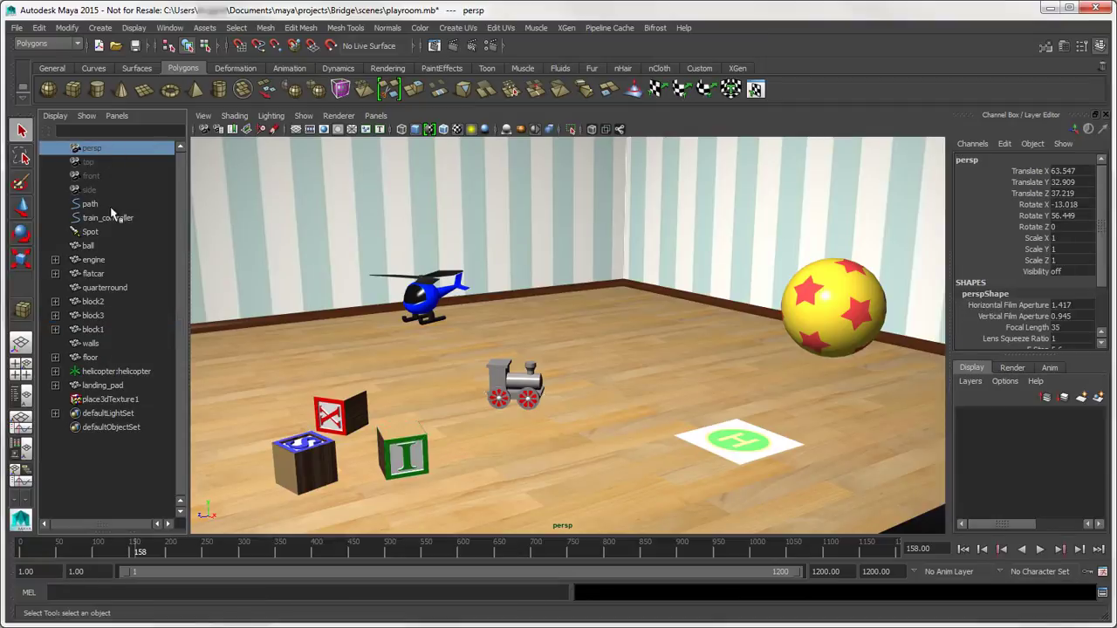
{"action": "left_click", "coordinate": [109, 233]}
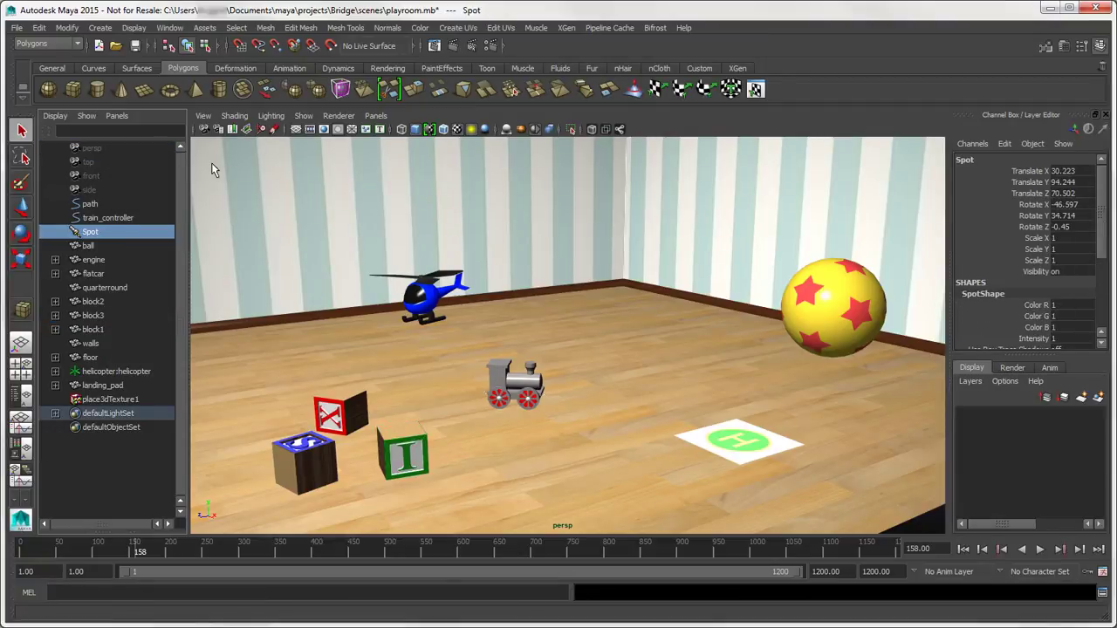
- Check the file types available for saving the scene under another name, and leave without saving
{"action": "left_click", "coordinate": [19, 29]}
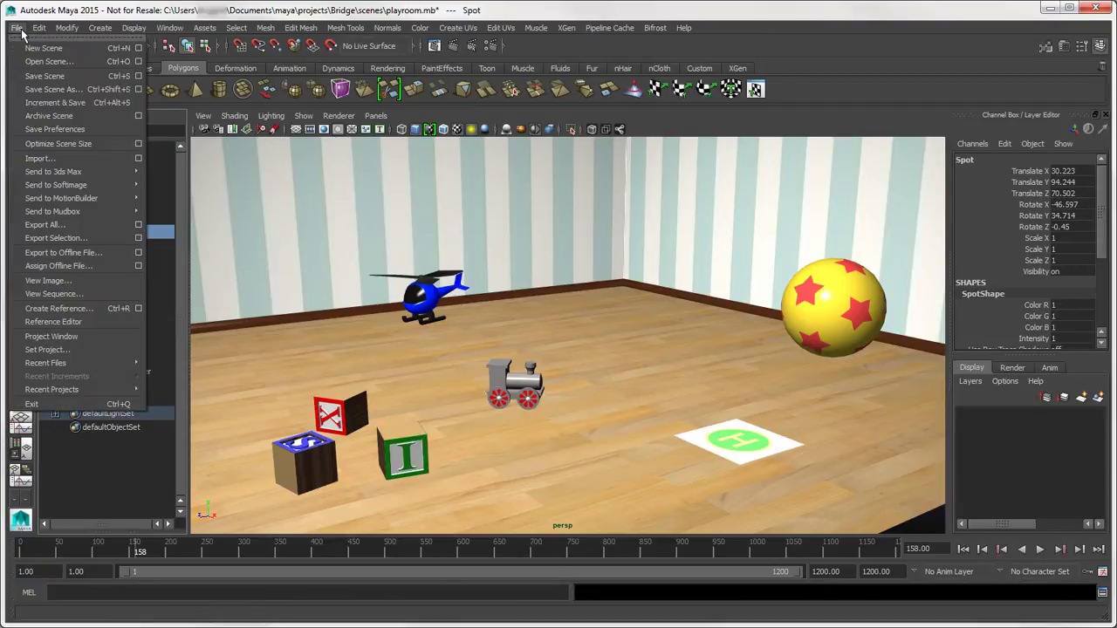
{"action": "left_click", "coordinate": [80, 89]}
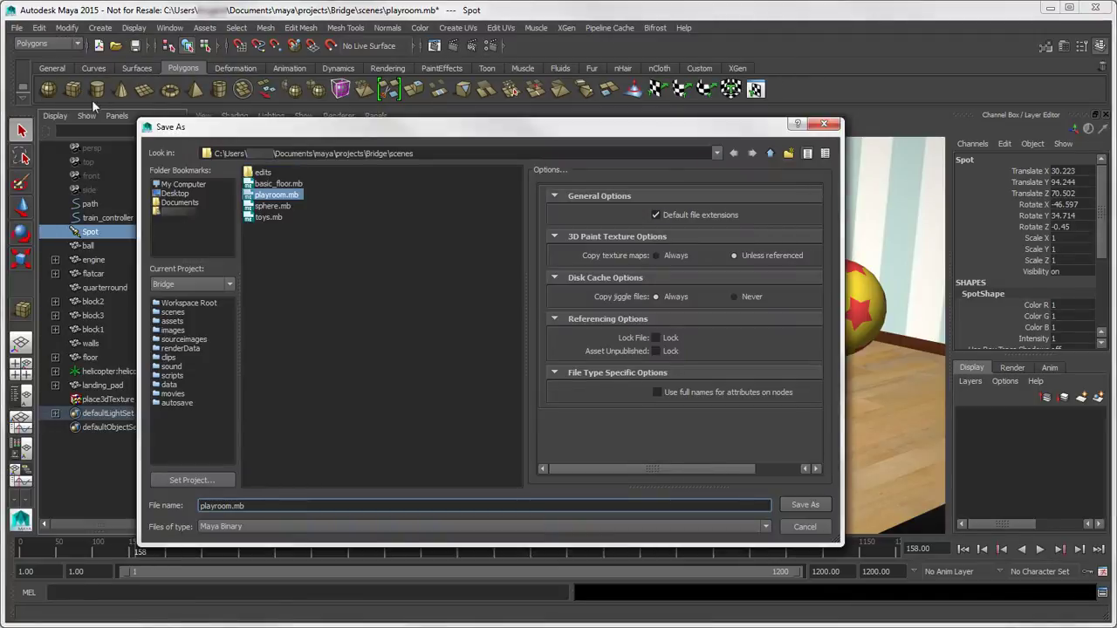
{"action": "left_click", "coordinate": [764, 526]}
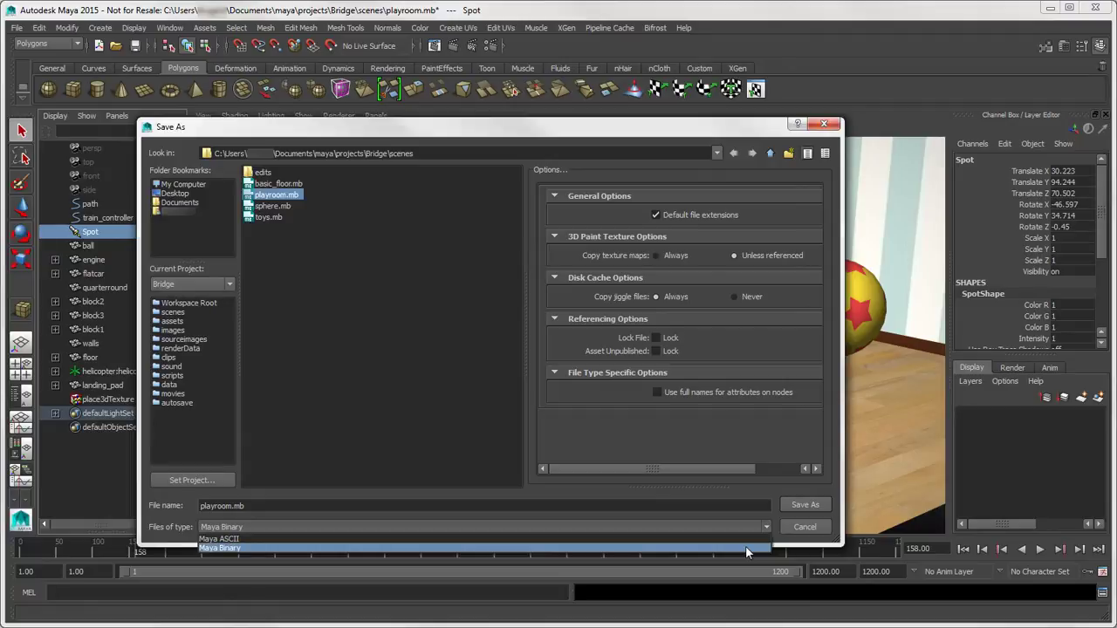
{"action": "left_click", "coordinate": [799, 528]}
{"action": "left_click", "coordinate": [799, 528]}
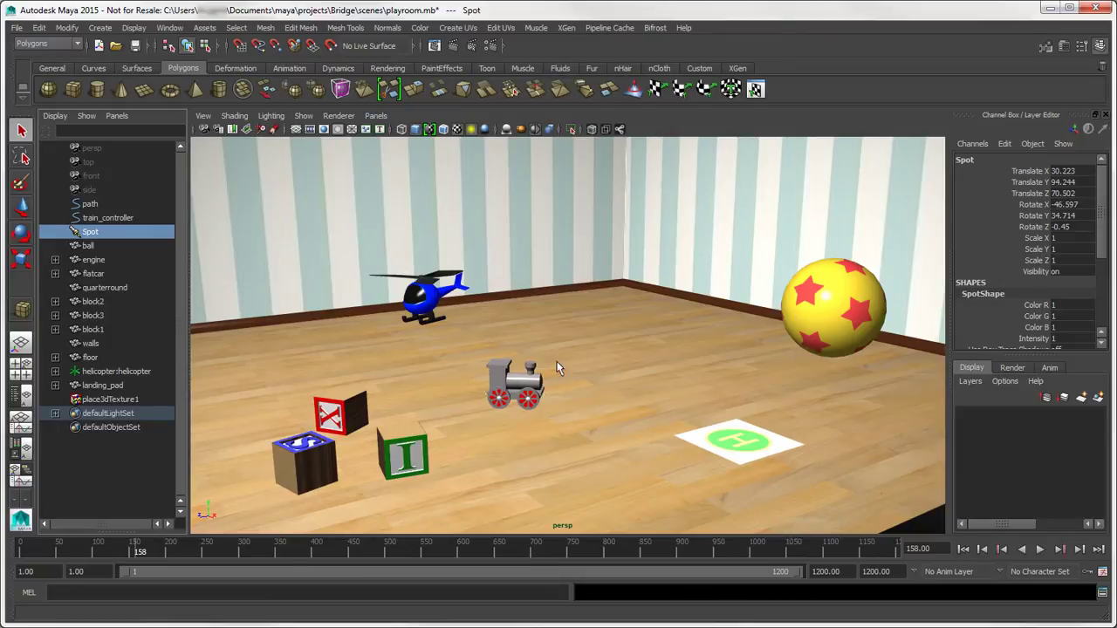
- Enable AutoSave and limit the number of autosaves in the Files/Projects preferences
{"action": "left_click", "coordinate": [174, 31]}
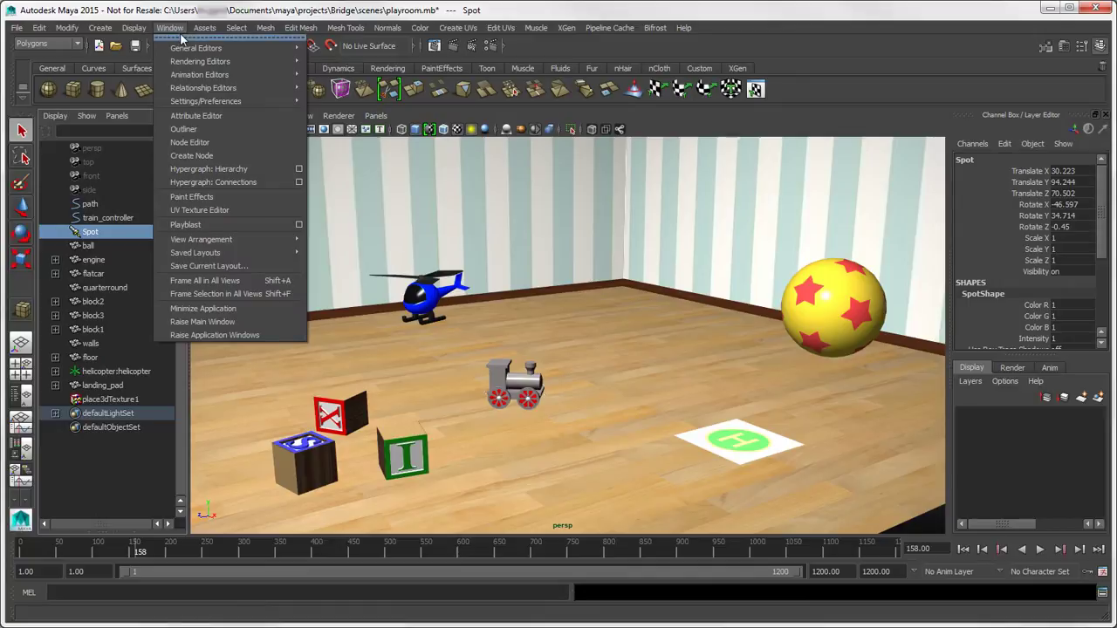
{"action": "mouse_move", "coordinate": [295, 104]}
{"action": "left_click", "coordinate": [387, 109]}
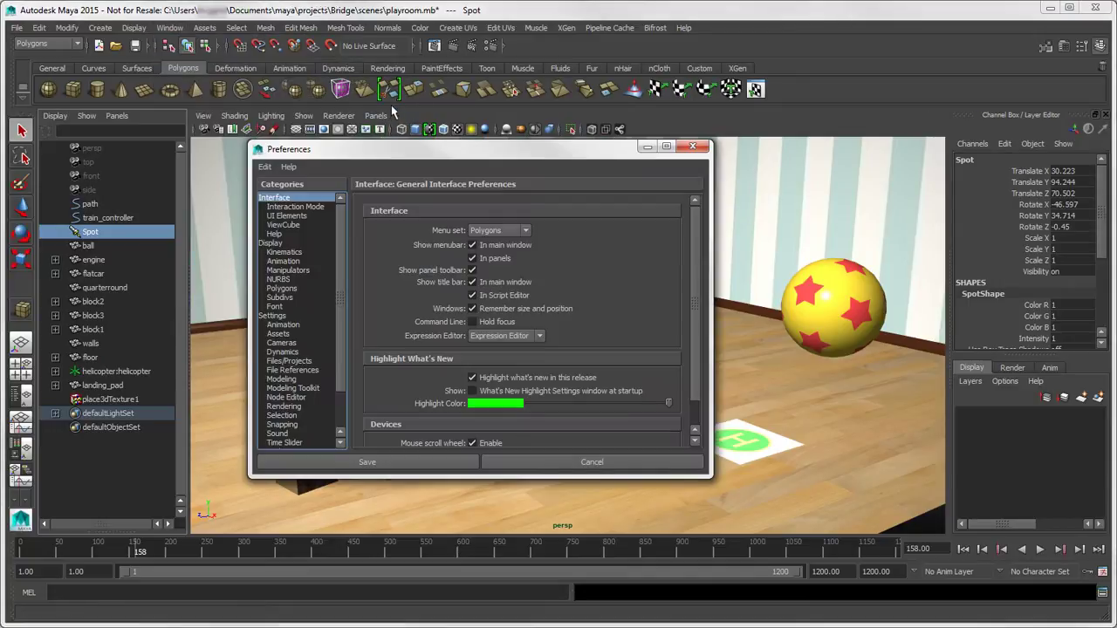
{"action": "left_click", "coordinate": [302, 361]}
{"action": "left_click_drag", "start_coordinate": [695, 253], "coordinate": [705, 316]}
{"action": "left_click", "coordinate": [484, 222]}
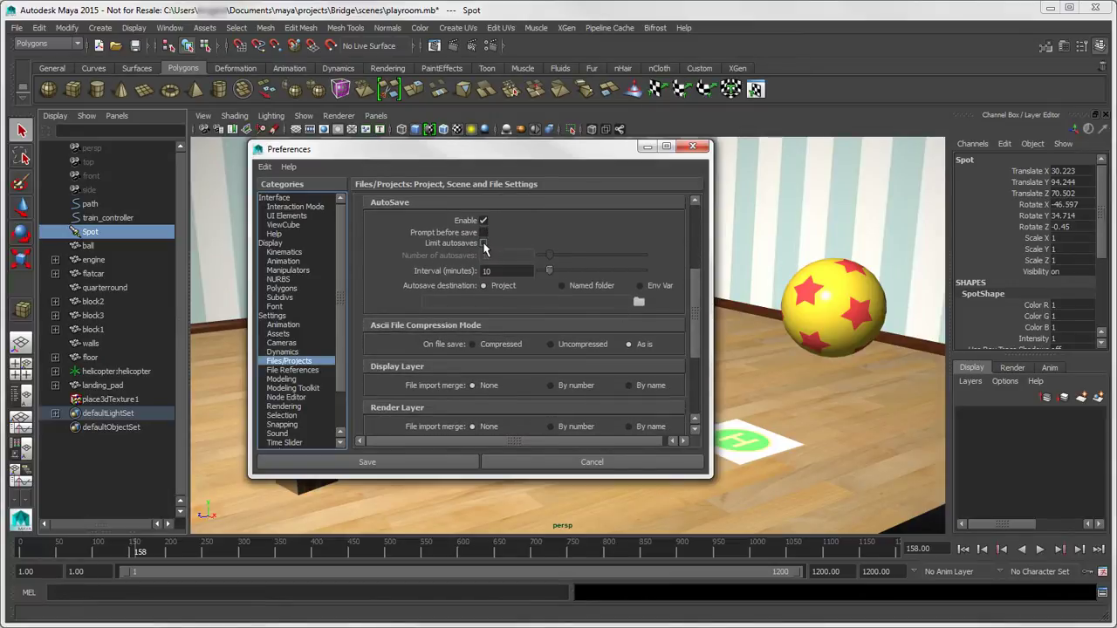
{"action": "left_click", "coordinate": [483, 243]}
- Set the autosave interval to 15 minutes and save the preferences
{"action": "double_click", "coordinate": [493, 270]}
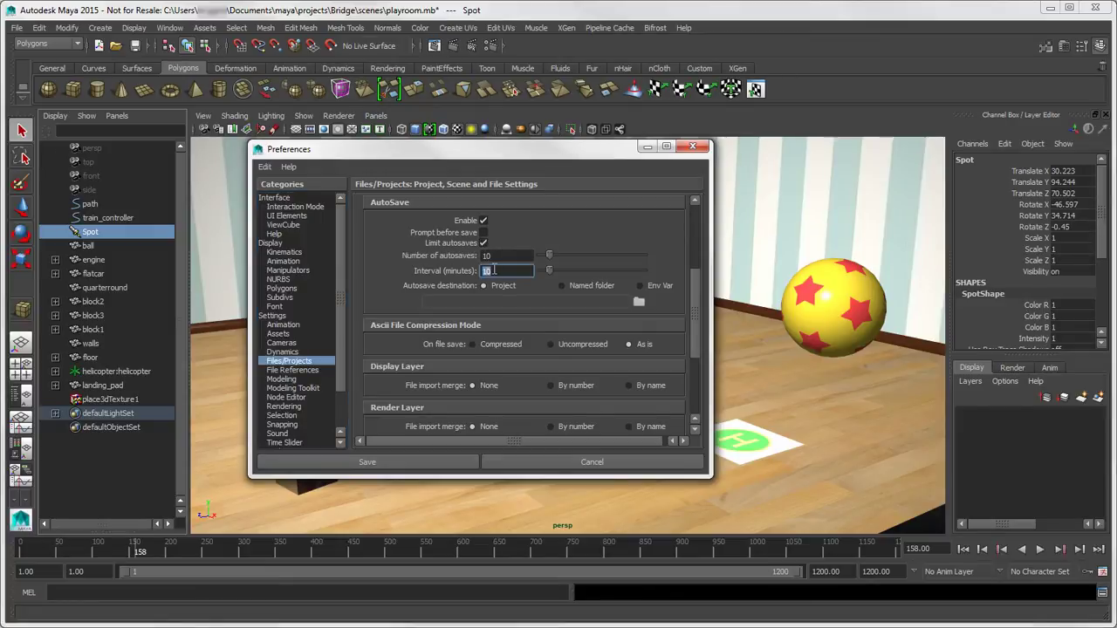
{"action": "type", "text": "15"}
{"action": "key", "text": "Return"}
{"action": "left_click_drag", "start_coordinate": [695, 292], "coordinate": [710, 377]}
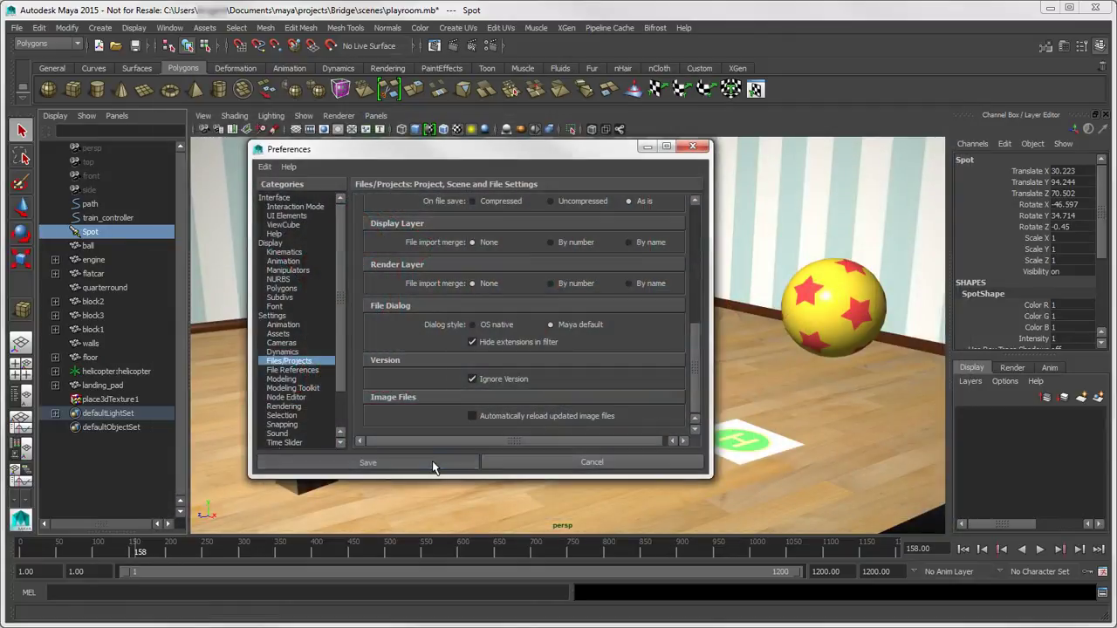
{"action": "left_click", "coordinate": [432, 460]}
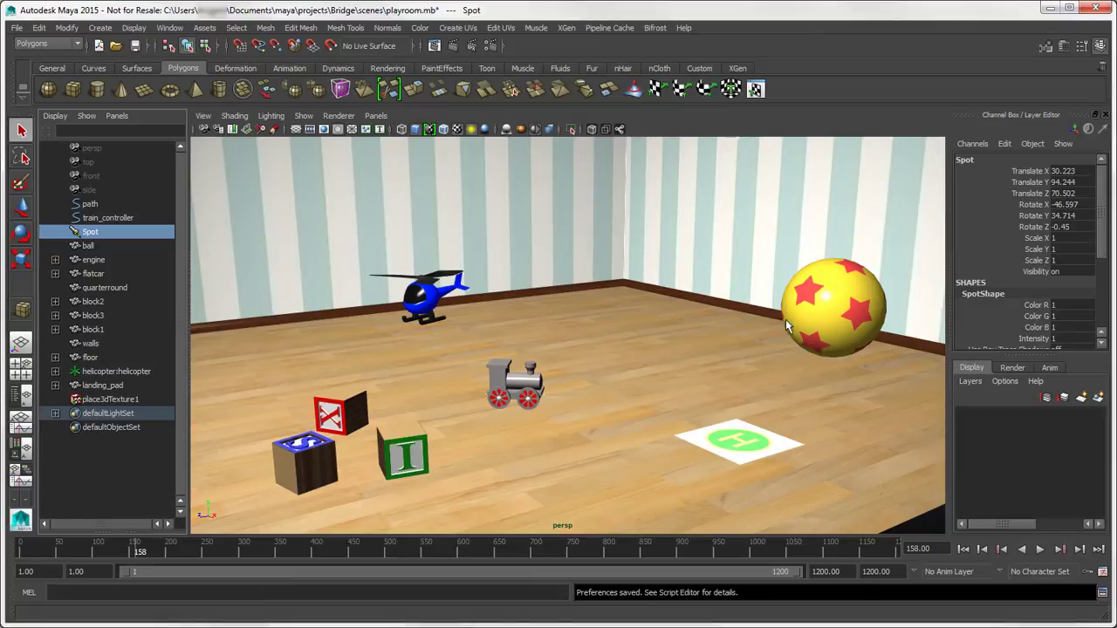
- Move the star ball to about -6.307, 6.545, -30.575 and scale it uniformly to about 1.015
{"action": "left_click", "coordinate": [818, 318]}
{"action": "key", "text": "w"}
{"action": "left_click_drag", "start_coordinate": [818, 318], "coordinate": [797, 327]}
{"action": "key", "text": "r"}
{"action": "key", "text": "w"}
{"action": "left_click_drag", "start_coordinate": [747, 292], "coordinate": [747, 277]}
{"action": "key", "text": "q"}
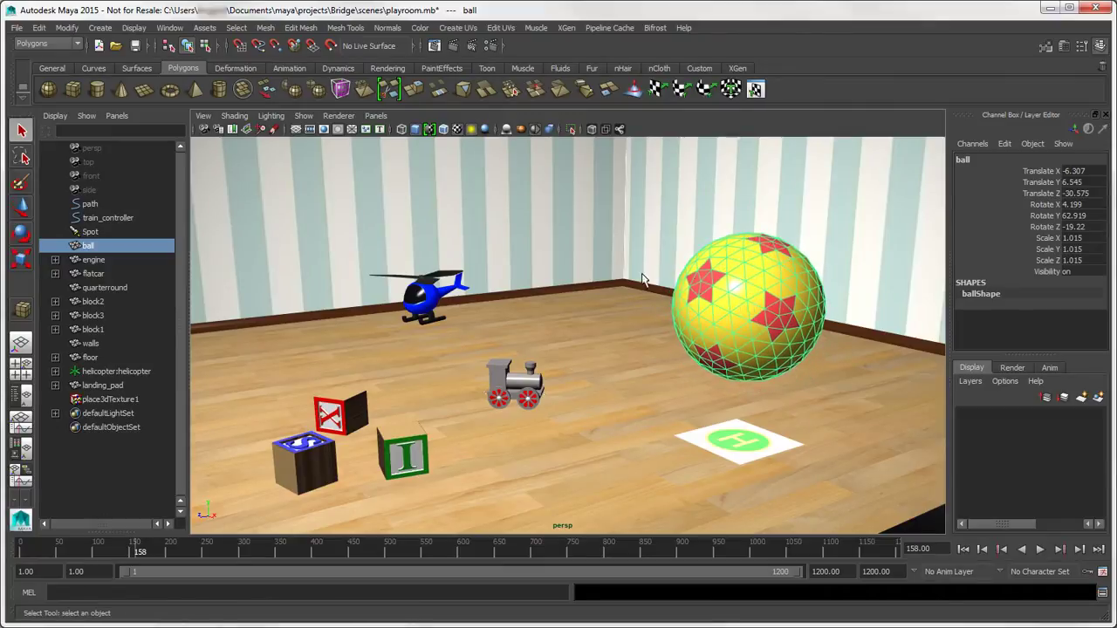
- Save the playroom scene as a new incremental version in the Bridge project
{"action": "left_click", "coordinate": [18, 28]}
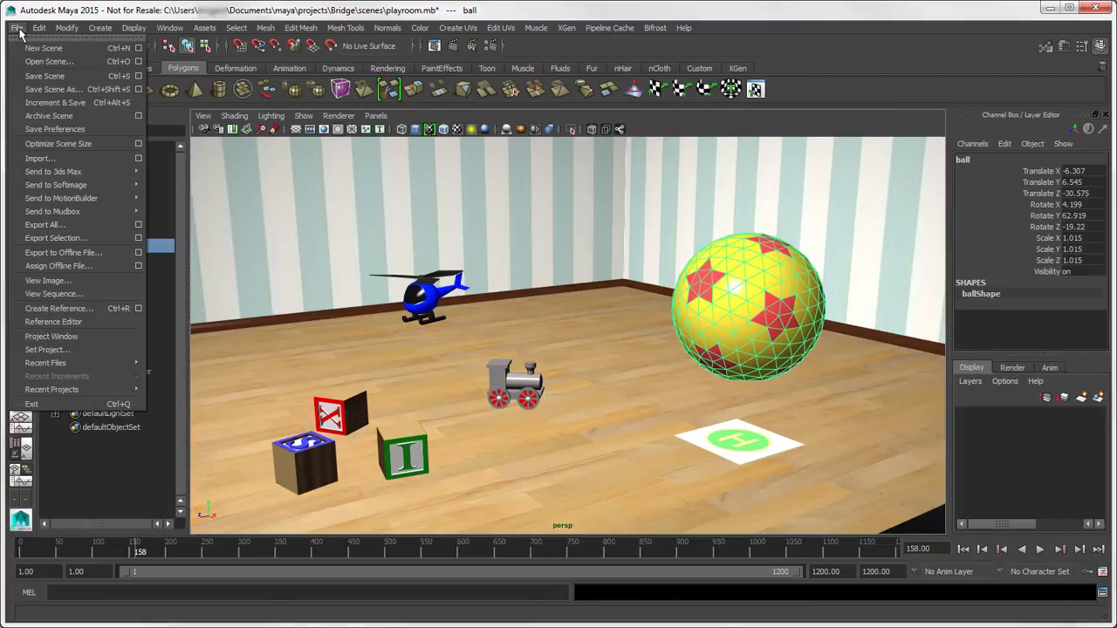
{"action": "left_click", "coordinate": [90, 103]}
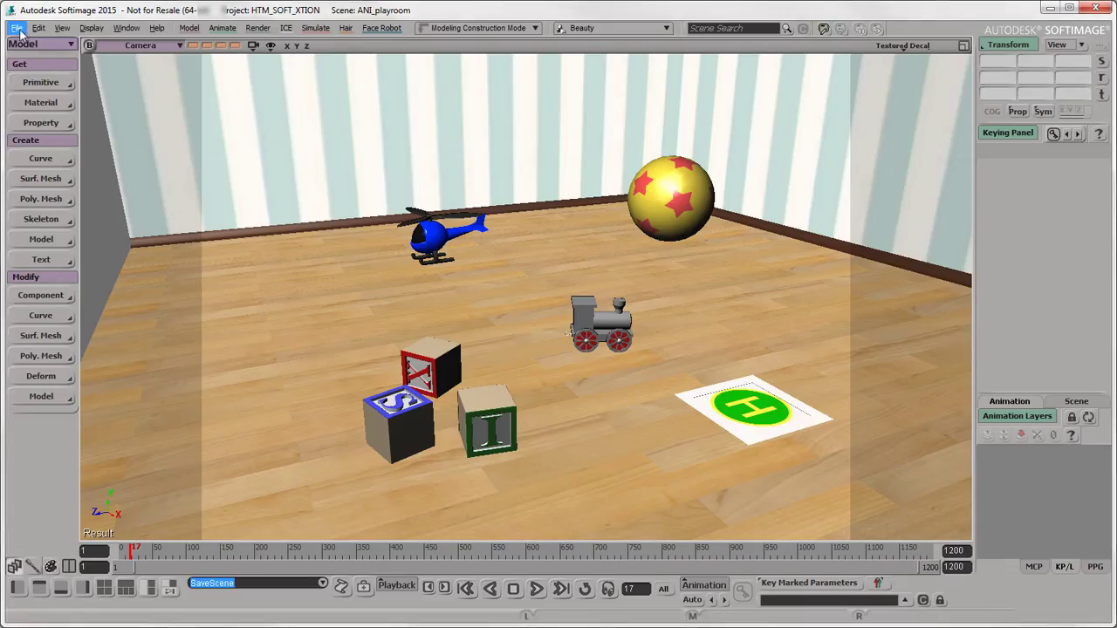
- Switch to Softimage and merge the ANI_toys scene into the ANI_playroom scene
{"action": "left_click", "coordinate": [18, 29]}
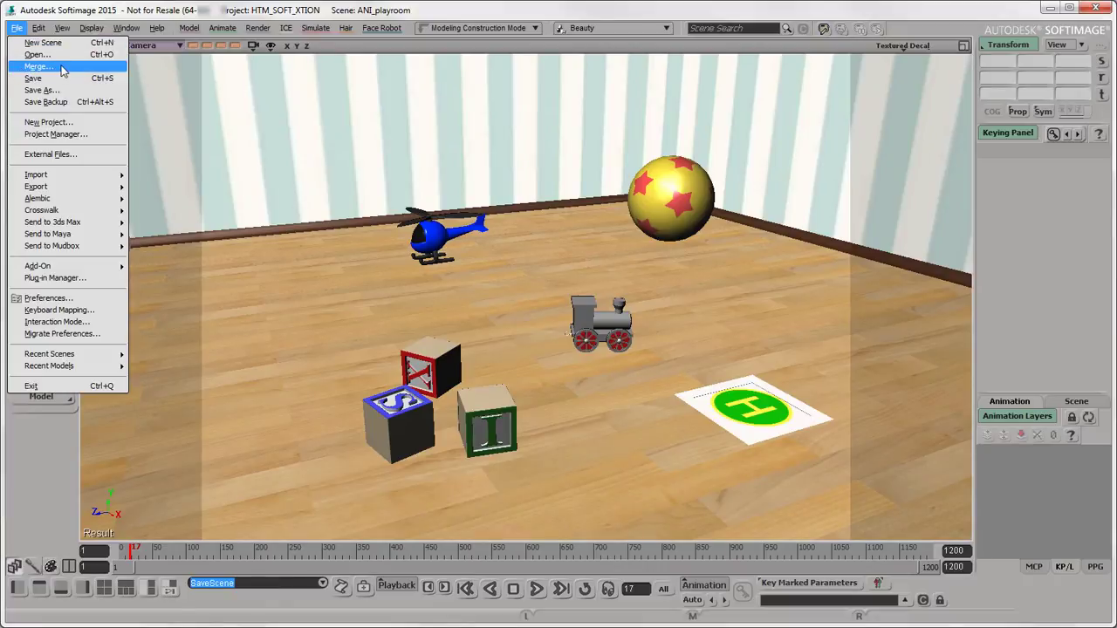
{"action": "left_click", "coordinate": [36, 67]}
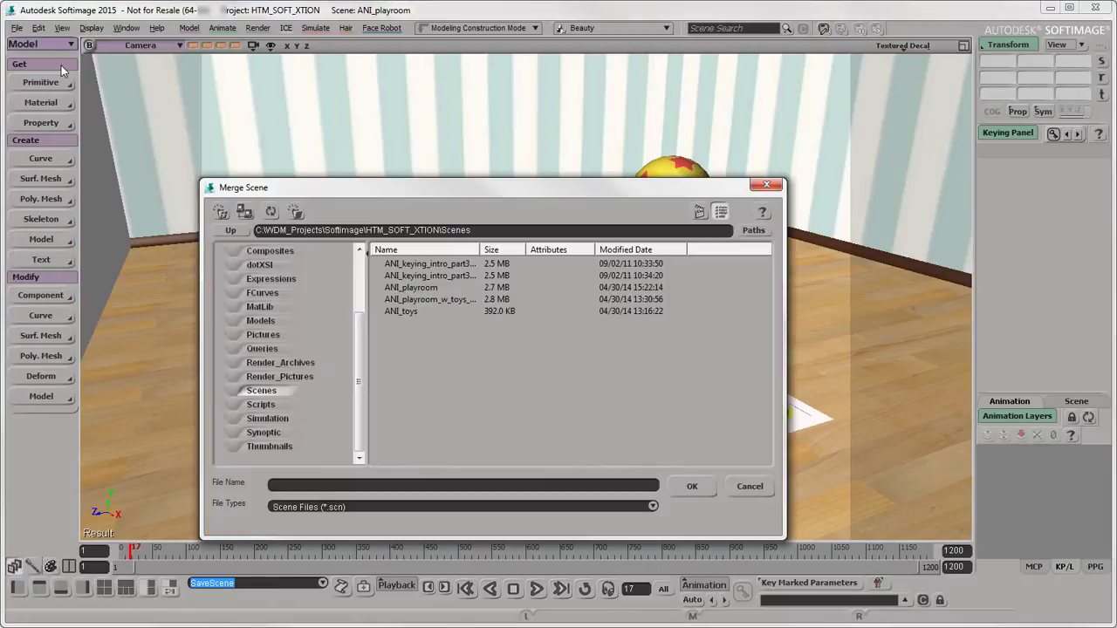
{"action": "left_click", "coordinate": [403, 311]}
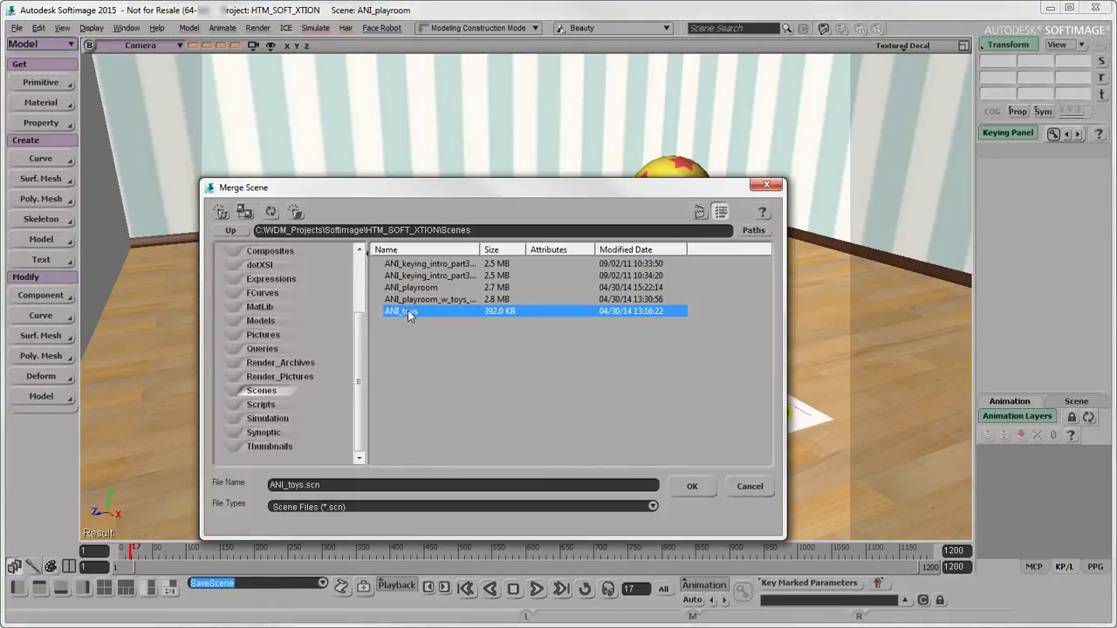
{"action": "left_click", "coordinate": [691, 487]}
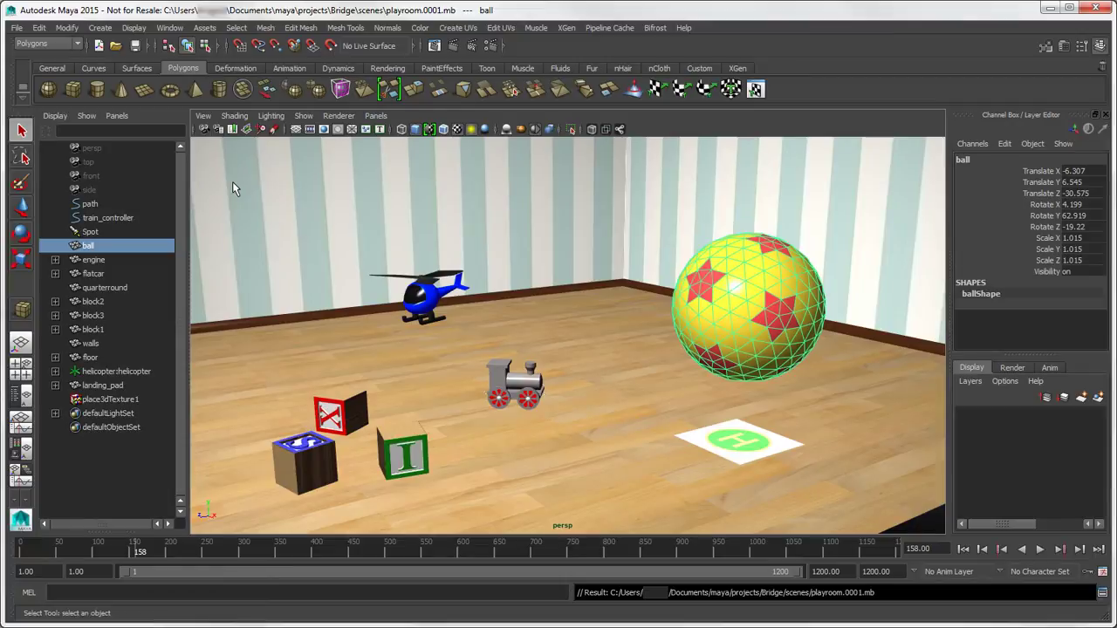
- Switch to Maya and import toys.mb from the Bridge project's scenes folder into the playroom scene
{"action": "left_click", "coordinate": [17, 28]}
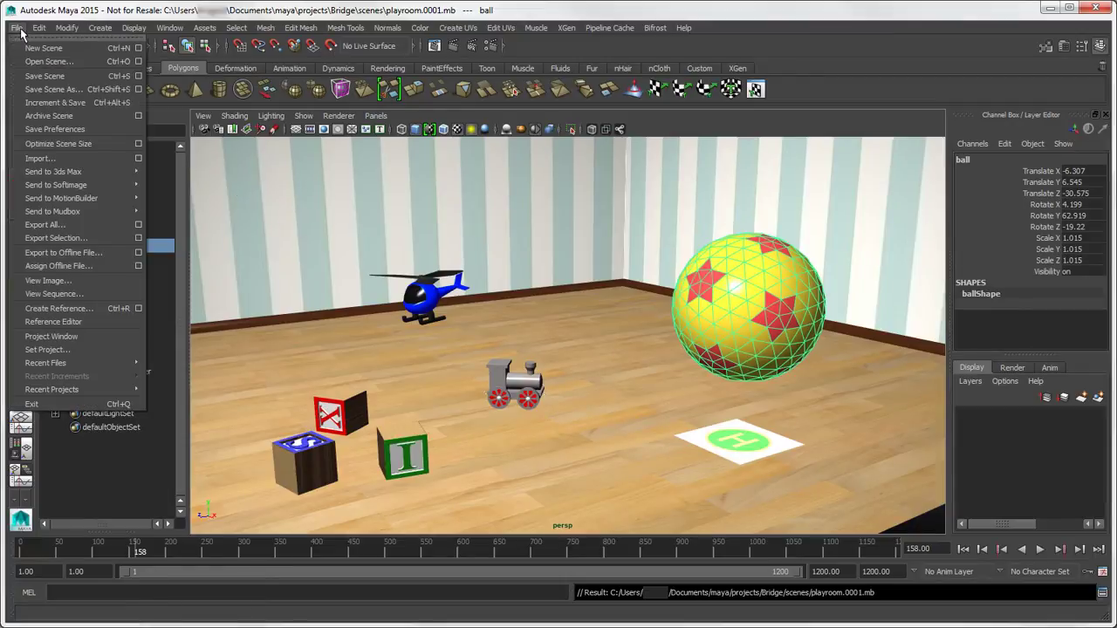
{"action": "left_click", "coordinate": [69, 157]}
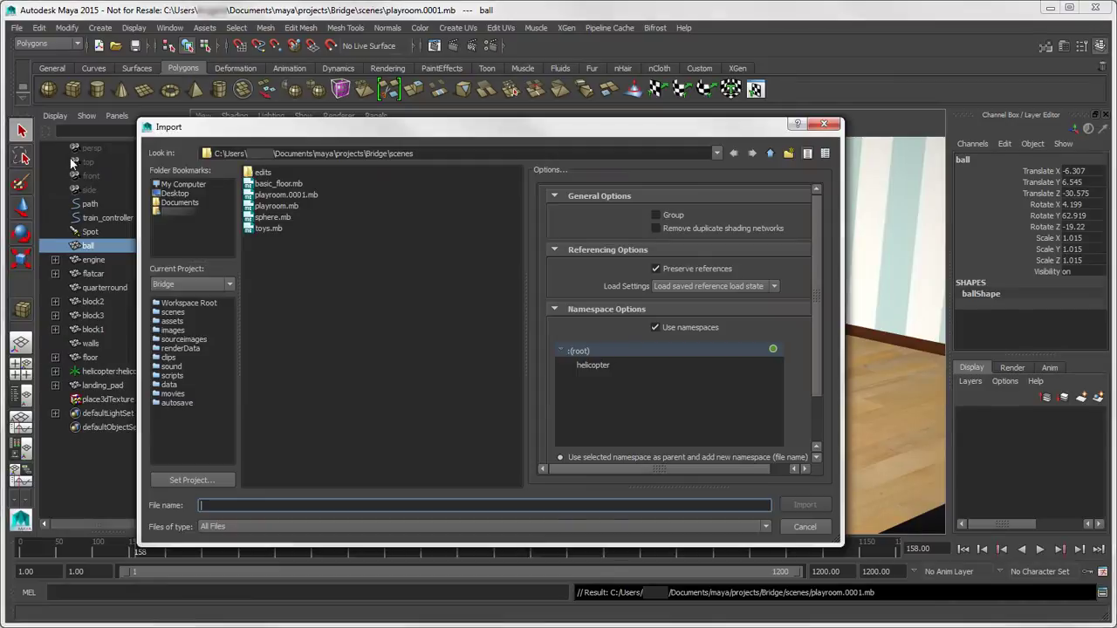
{"action": "left_click", "coordinate": [263, 229]}
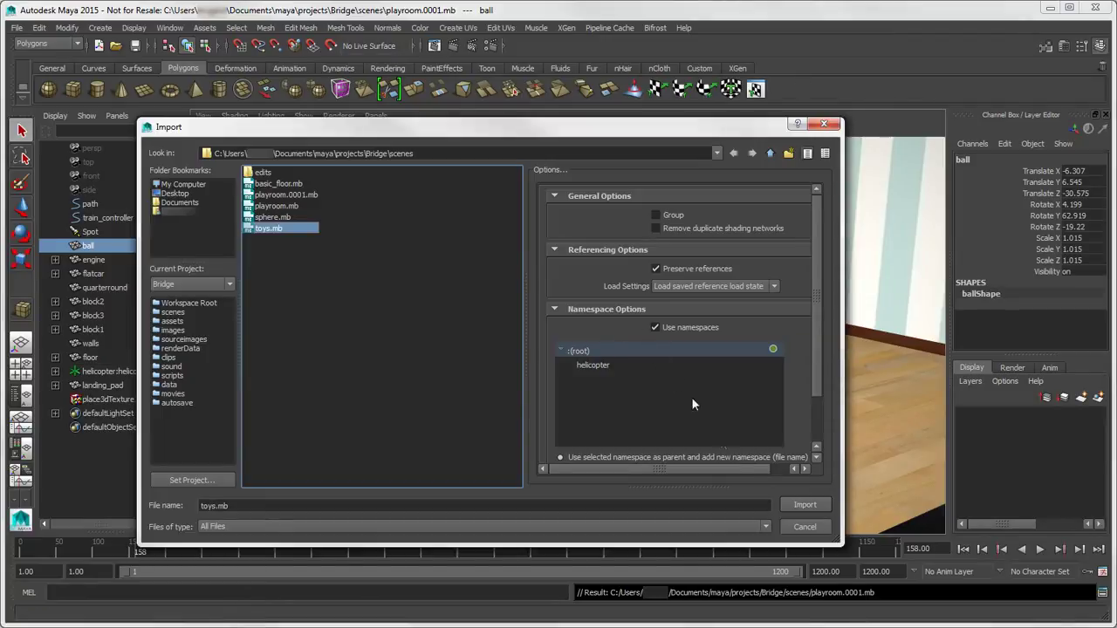
{"action": "left_click", "coordinate": [804, 504]}
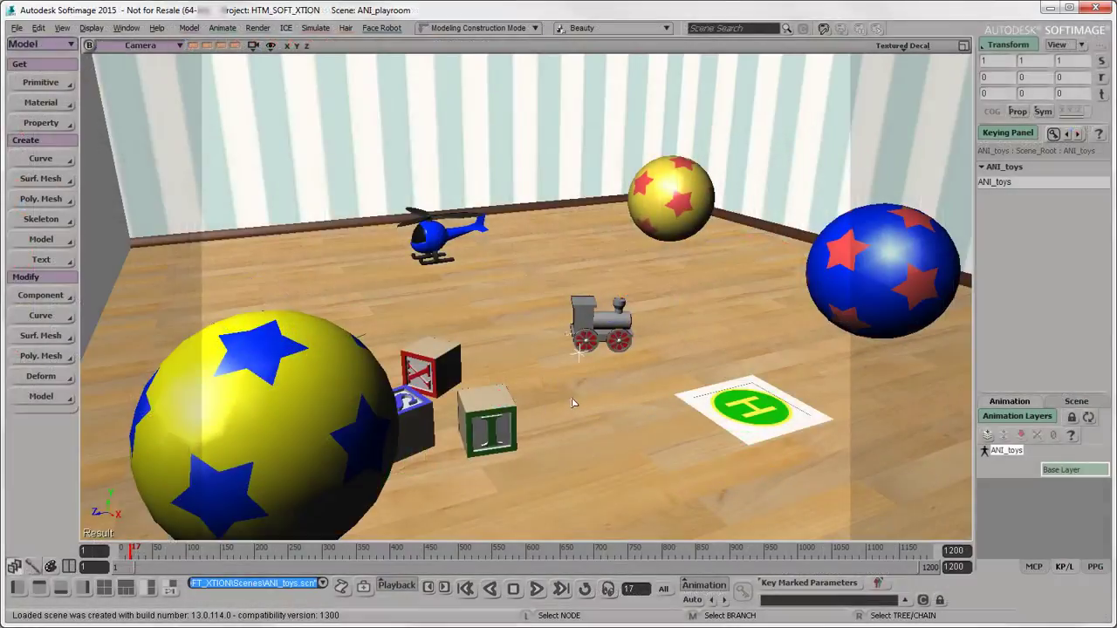
- Switch to Softimage and expand the ANI_toys model in the scene explorer to examine its contents
{"action": "key", "text": "8"}
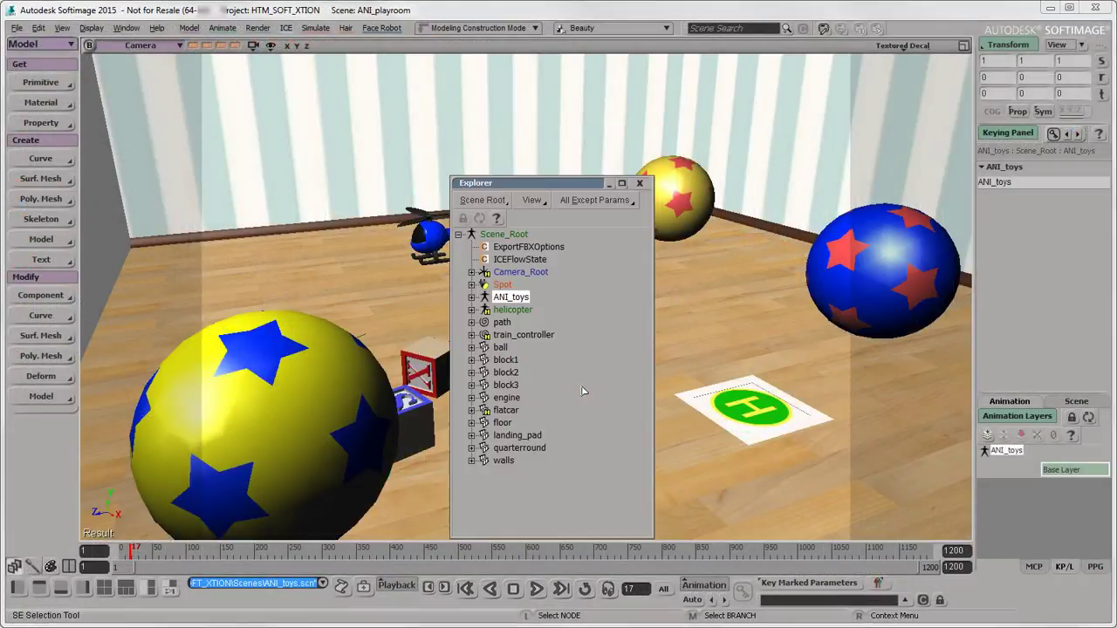
{"action": "left_click", "coordinate": [471, 297]}
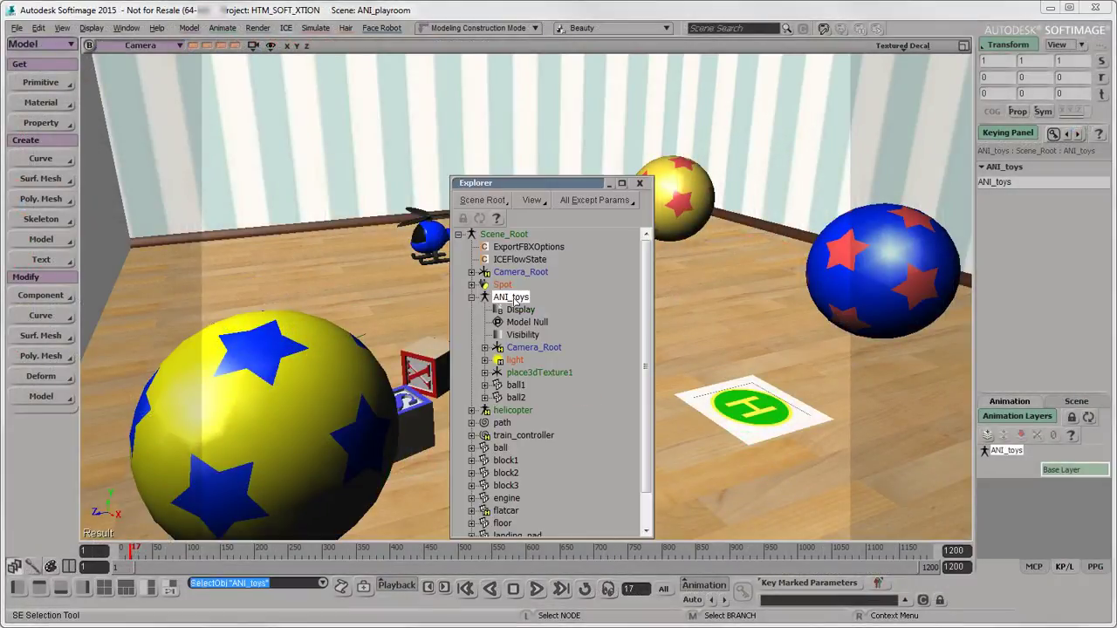
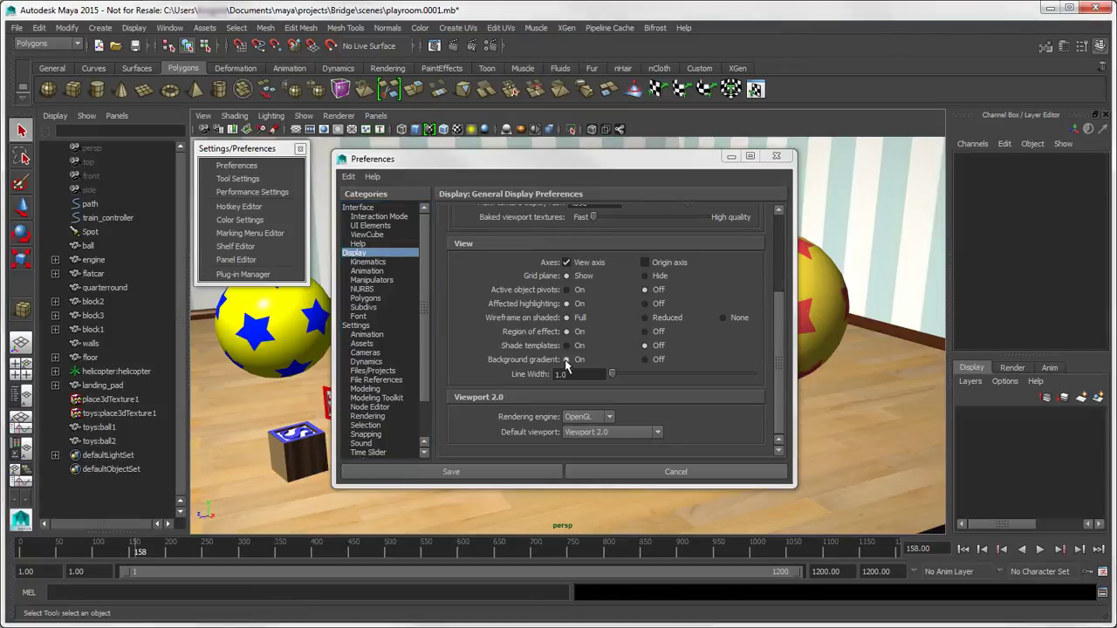
- Switch to Maya, try the Legacy High Quality Viewport renderer, turn off the ViewCube display, and return to Viewport 2.0
{"action": "left_click", "coordinate": [339, 116]}
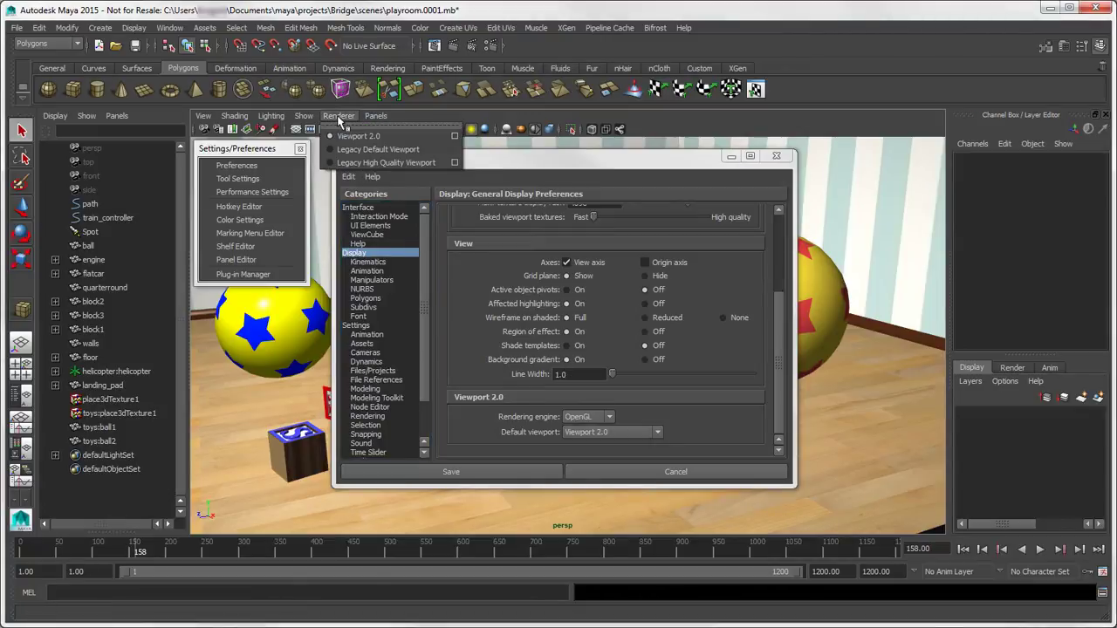
{"action": "left_click", "coordinate": [344, 163]}
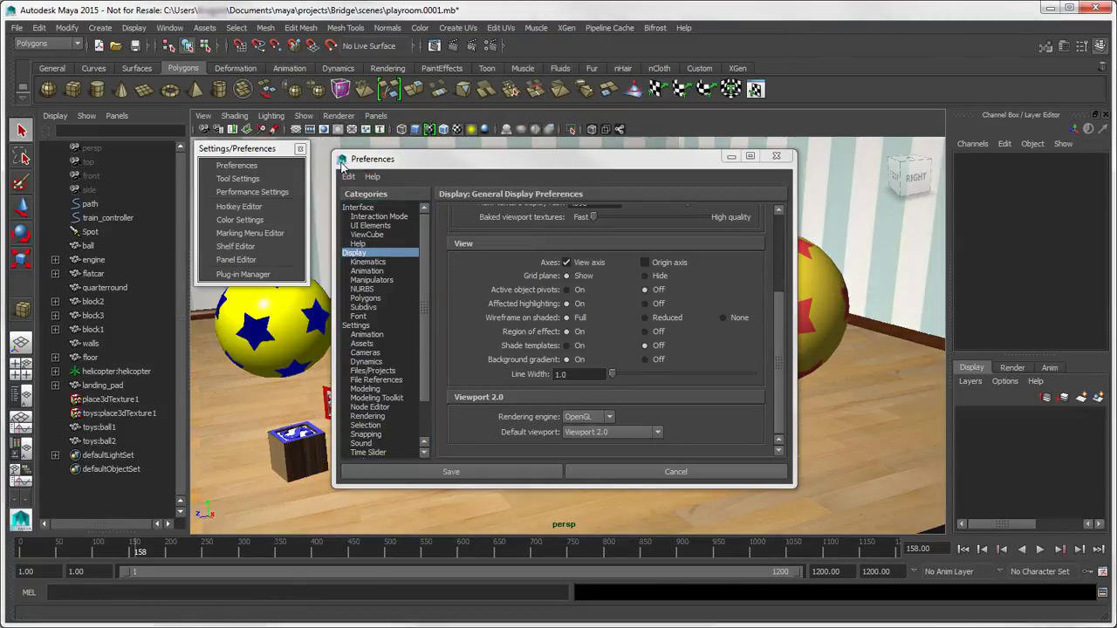
{"action": "left_click", "coordinate": [365, 235]}
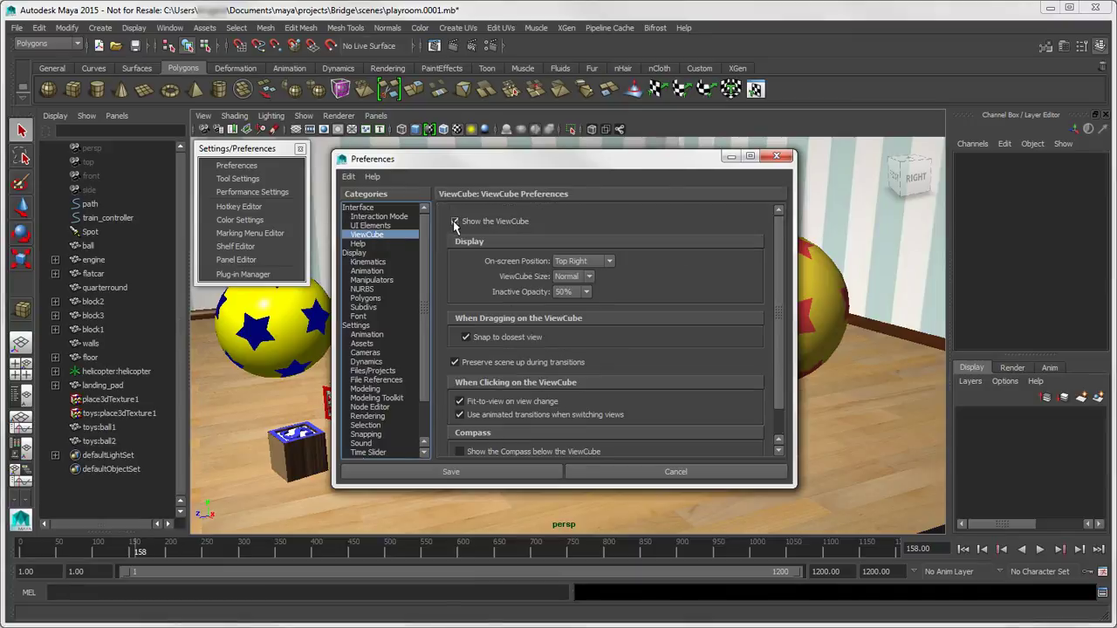
{"action": "left_click", "coordinate": [454, 221]}
{"action": "left_click", "coordinate": [338, 115]}
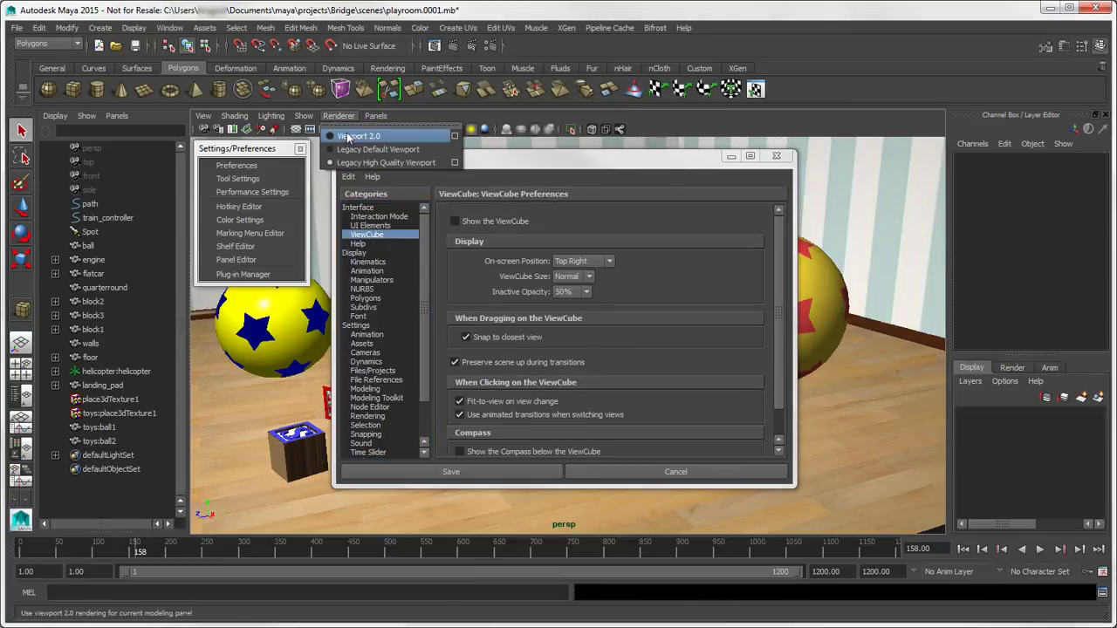
{"action": "left_click", "coordinate": [345, 131]}
- Check the Save Actions preferences and save the preferences
{"action": "left_click_drag", "start_coordinate": [424, 231], "coordinate": [431, 287]}
{"action": "left_click", "coordinate": [387, 434]}
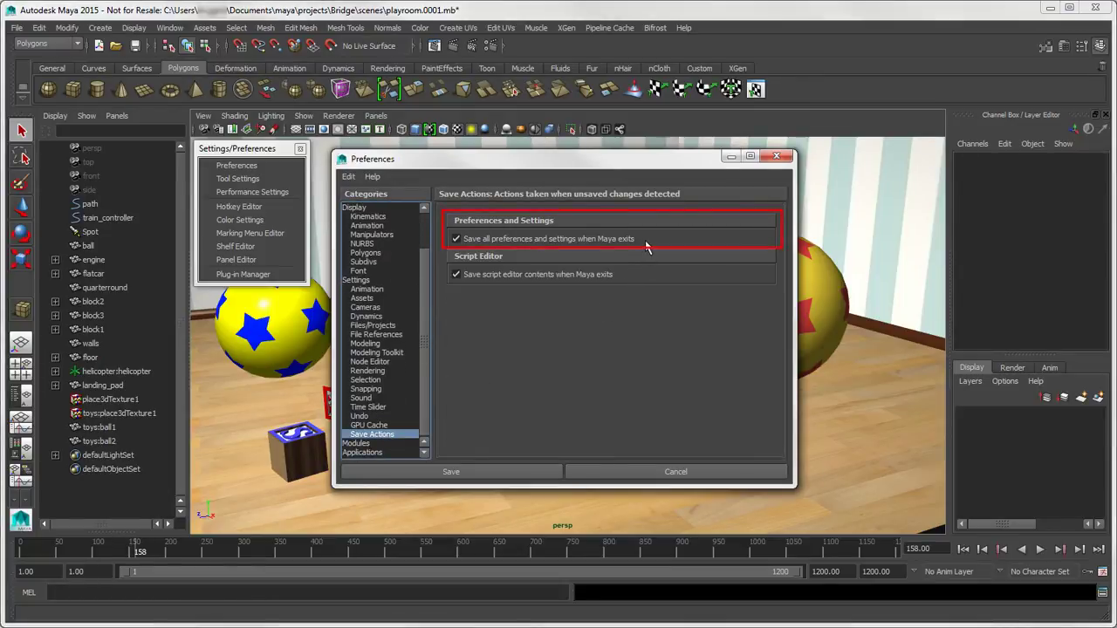
{"action": "left_click", "coordinate": [485, 472]}
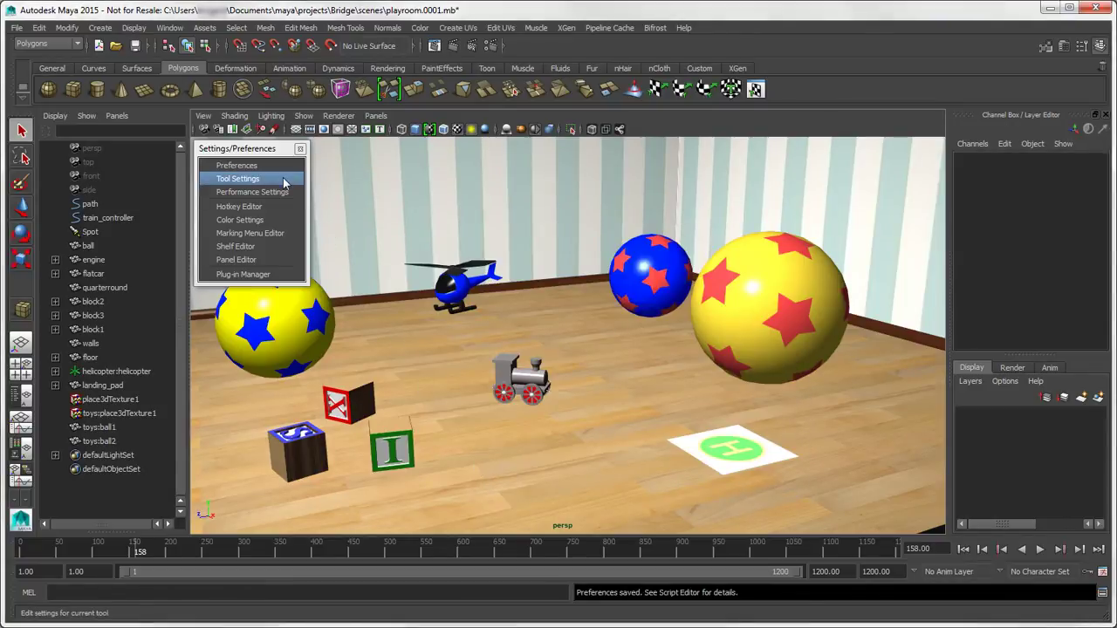
- Open the color settings and sample the pale green wallpaper as the 3D views' background color
{"action": "left_click", "coordinate": [276, 223]}
{"action": "left_click_drag", "start_coordinate": [403, 237], "coordinate": [405, 204]}
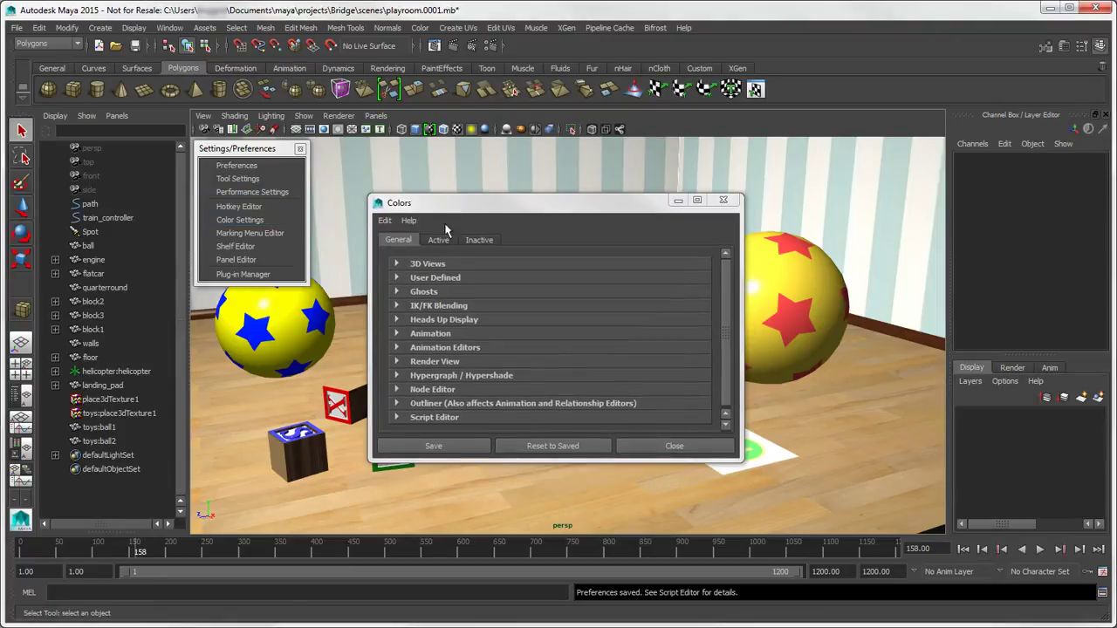
{"action": "left_click", "coordinate": [396, 264]}
{"action": "left_click", "coordinate": [541, 278]}
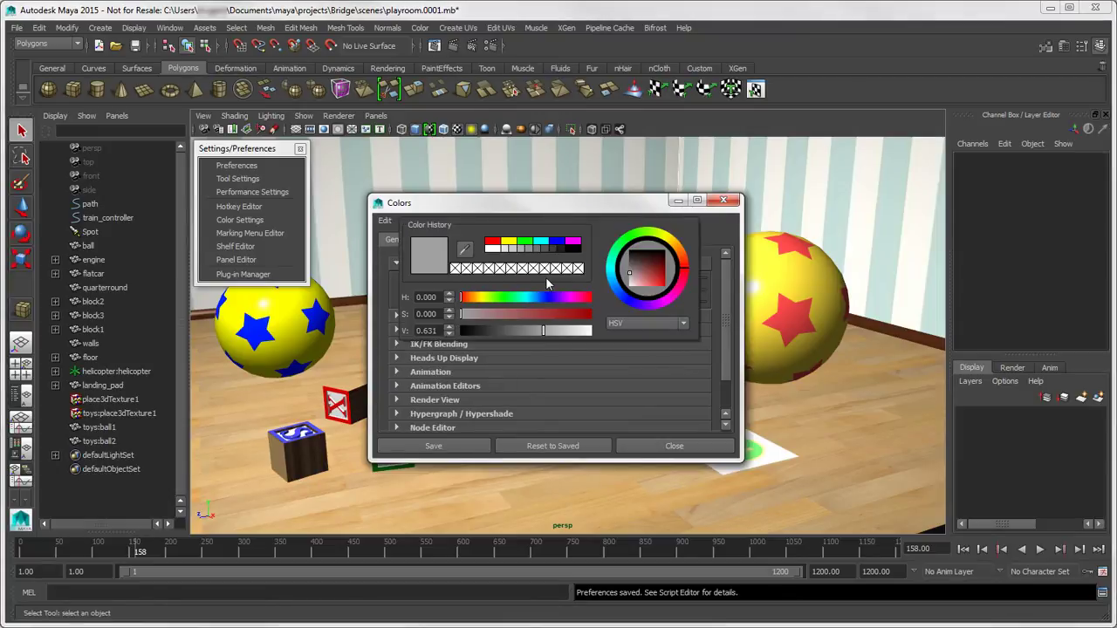
{"action": "left_click", "coordinate": [467, 250]}
{"action": "left_click", "coordinate": [464, 155]}
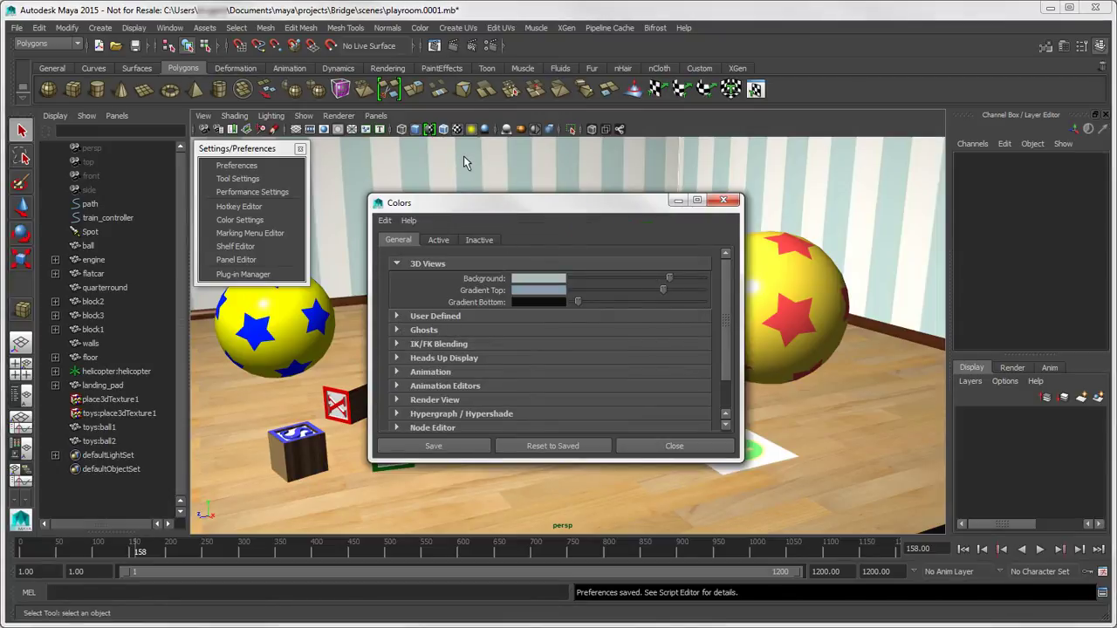
- Set the 3D views' gradient top color to a yellow hue of about 61 and lighten the gradient bottom to dark gray
{"action": "key", "text": "a"}
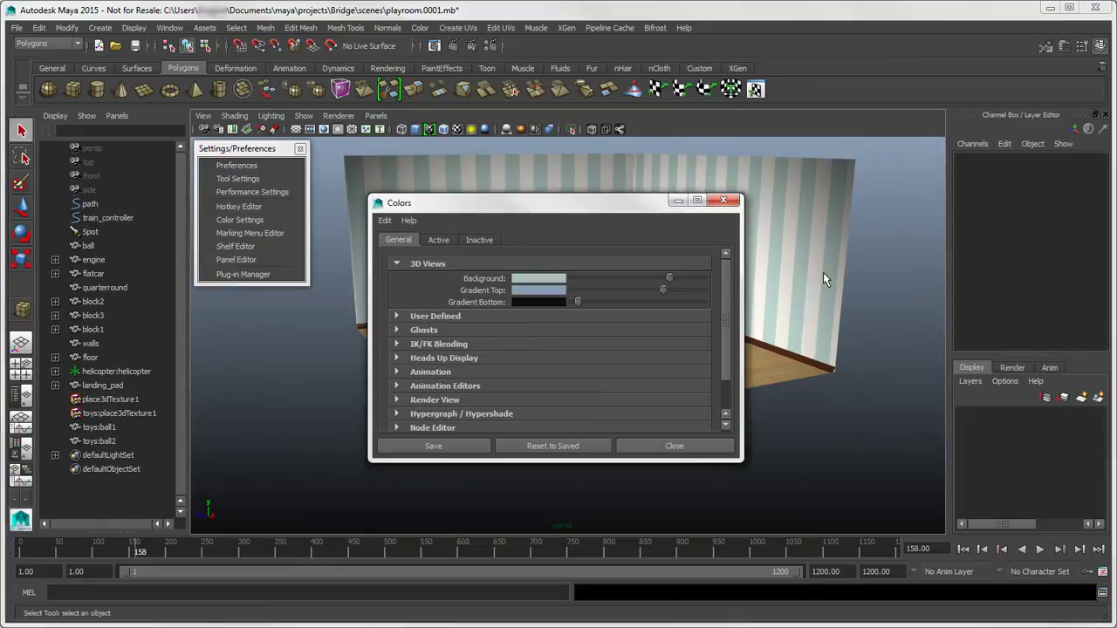
{"action": "left_click", "coordinate": [551, 290]}
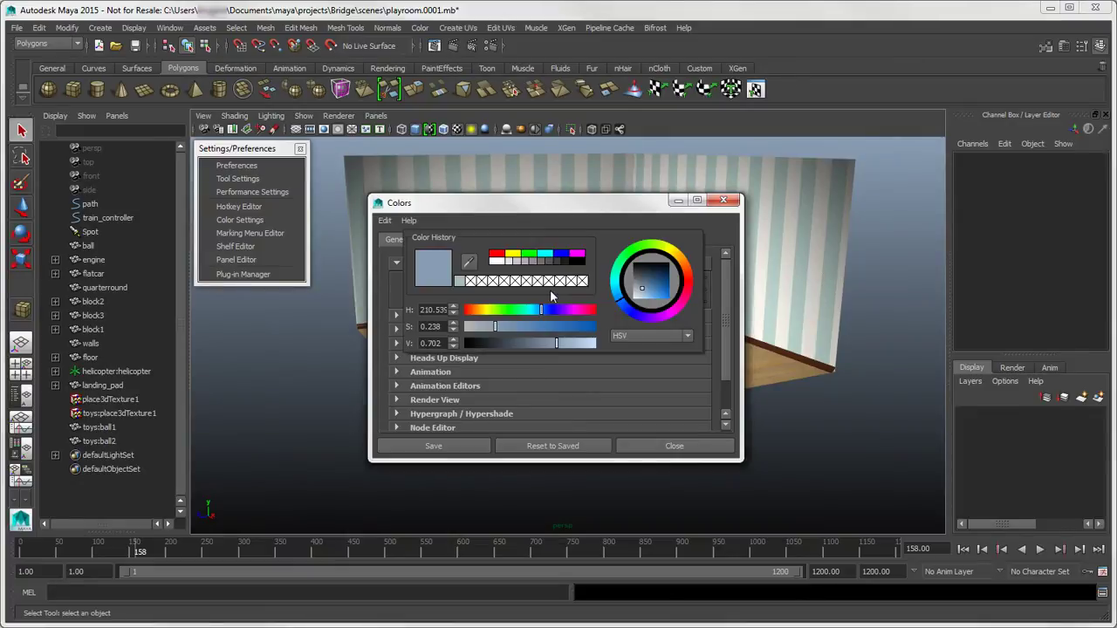
{"action": "left_click", "coordinate": [488, 312]}
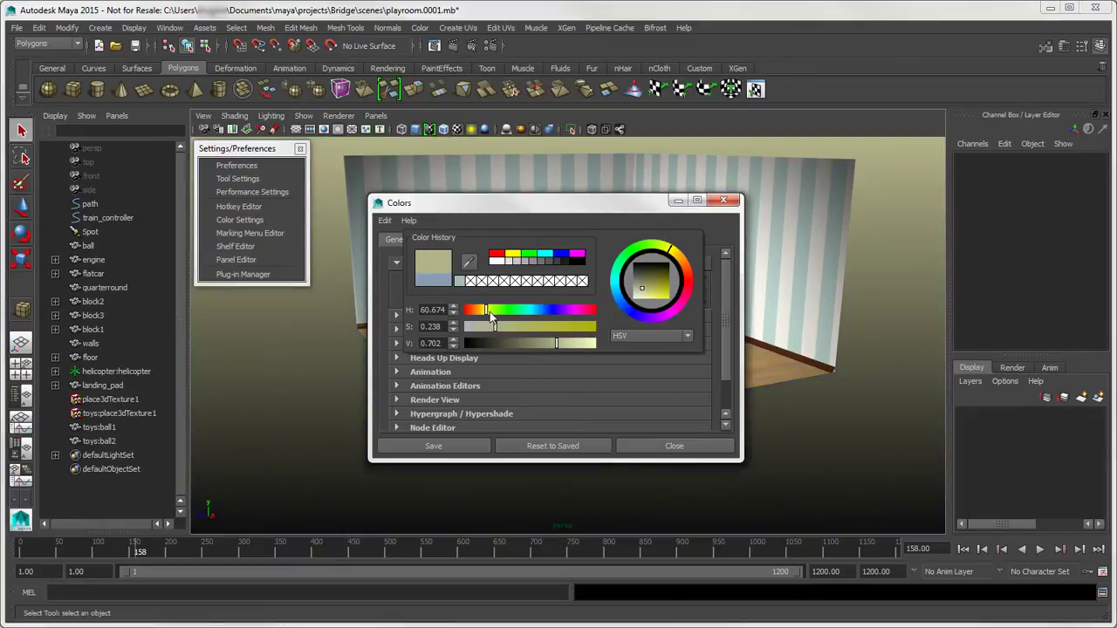
{"action": "left_click", "coordinate": [531, 302]}
{"action": "left_click_drag", "start_coordinate": [471, 357], "coordinate": [494, 357]}
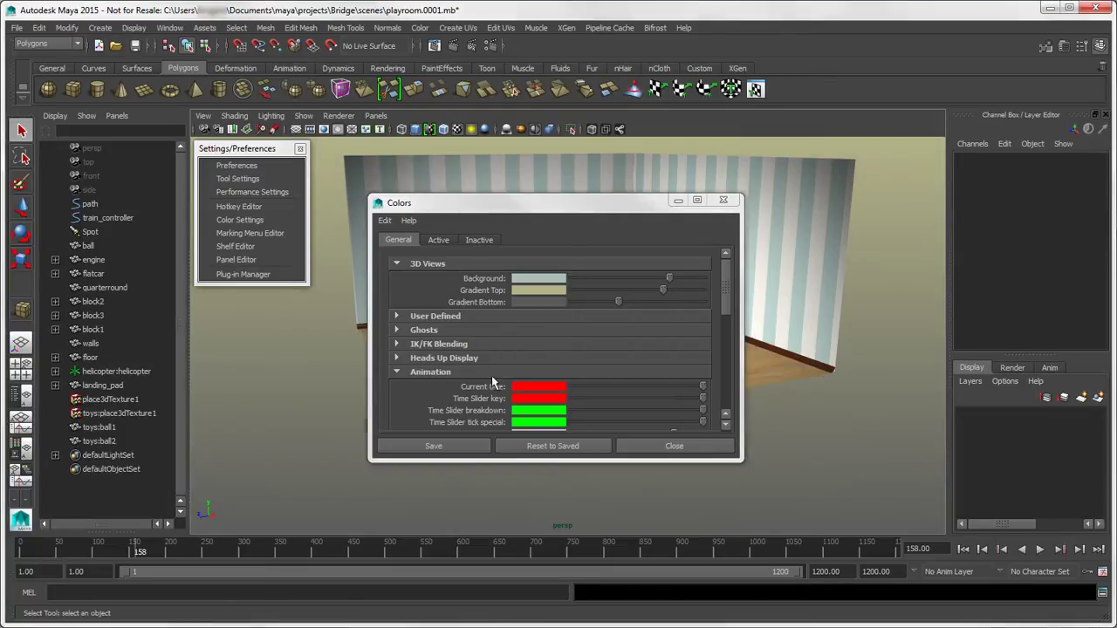
- Examine the heads-up display, animation, animation editor and node editor colors, then close the Colors and Settings/Preferences windows
{"action": "left_click", "coordinate": [396, 358]}
{"action": "scroll", "coordinate": [512, 351], "scroll_direction": "down", "scroll_amount": 2}
{"action": "scroll", "coordinate": [513, 352], "scroll_direction": "down", "scroll_amount": 10}
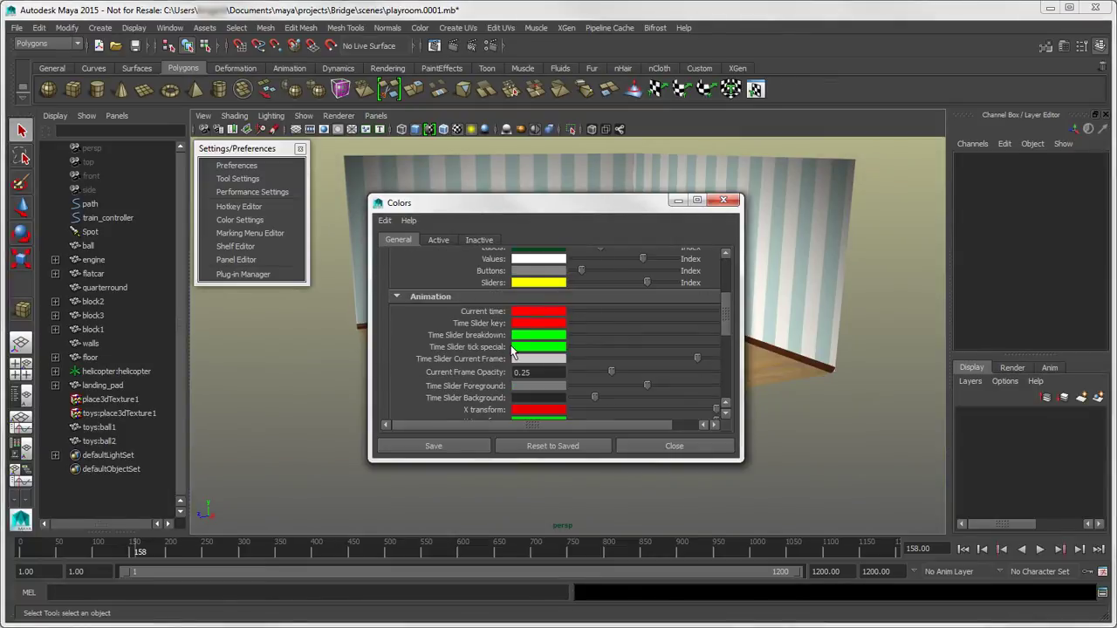
{"action": "left_click", "coordinate": [397, 358]}
{"action": "scroll", "coordinate": [414, 352], "scroll_direction": "down", "scroll_amount": 6}
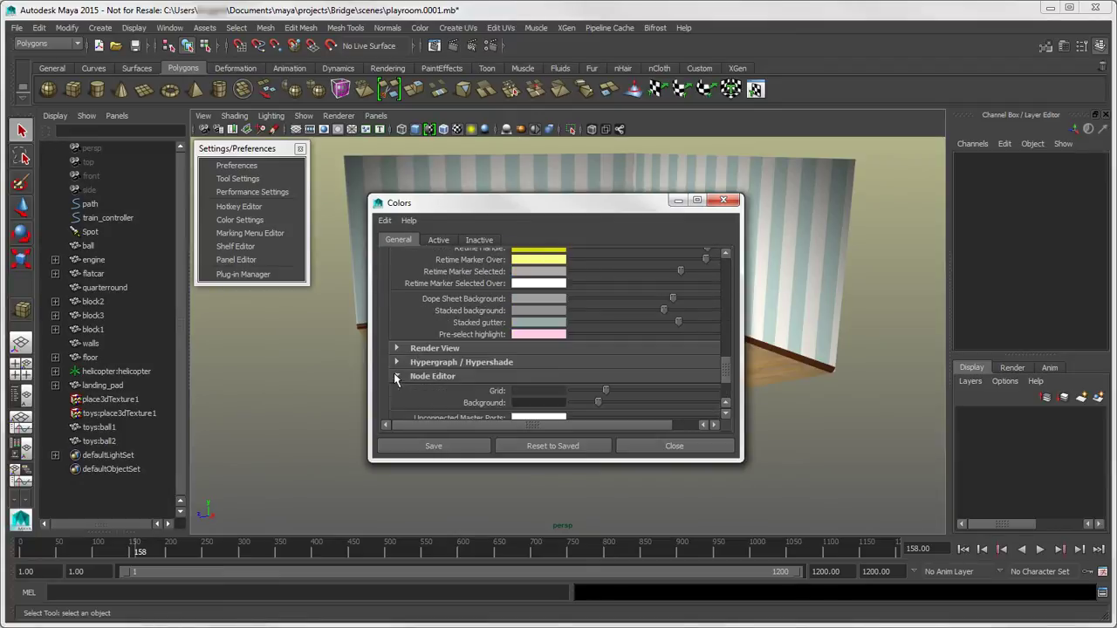
{"action": "left_click", "coordinate": [396, 376]}
{"action": "scroll", "coordinate": [396, 376], "scroll_direction": "down", "scroll_amount": 3}
{"action": "left_click", "coordinate": [398, 356]}
{"action": "scroll", "coordinate": [459, 341], "scroll_direction": "down", "scroll_amount": 5}
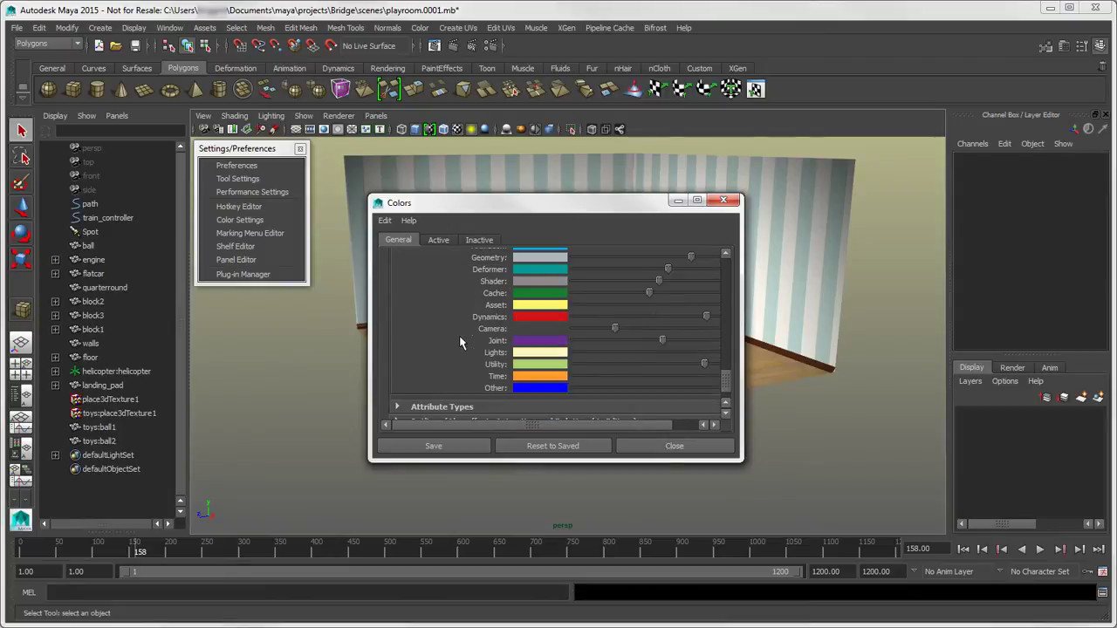
{"action": "left_click", "coordinate": [630, 445]}
{"action": "scroll", "coordinate": [597, 428], "scroll_direction": "up", "scroll_amount": 5}
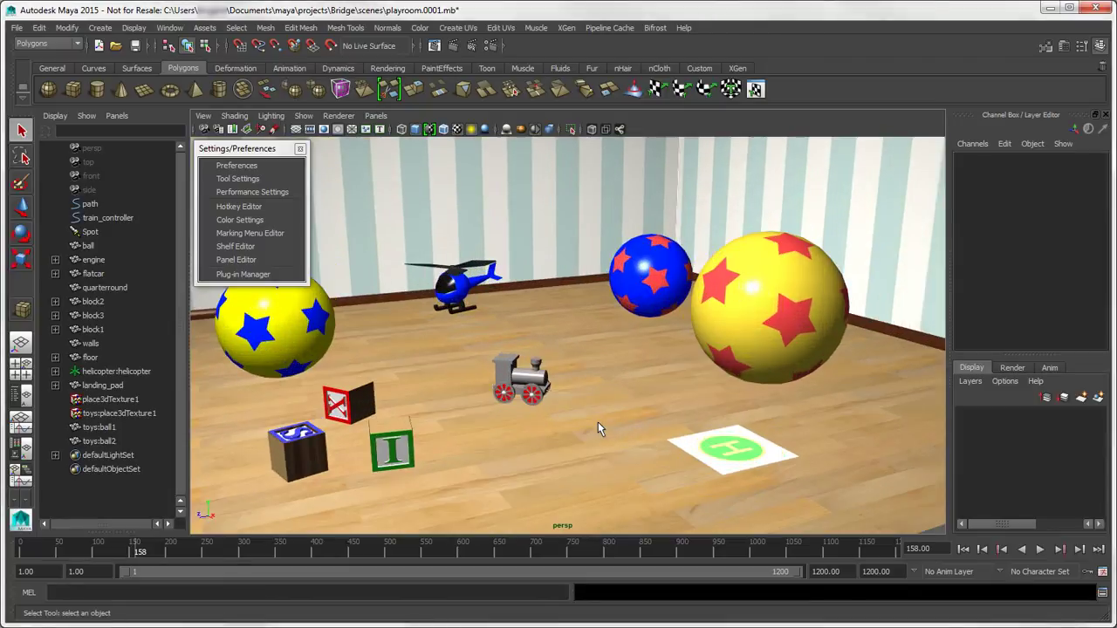
{"action": "left_click", "coordinate": [299, 149]}
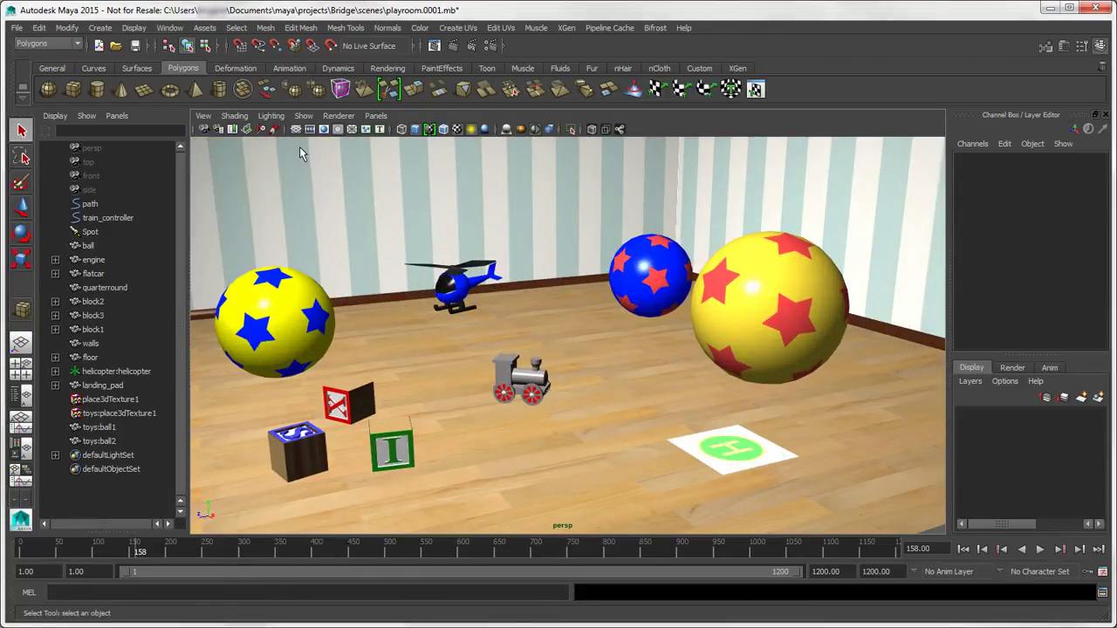
- Open the New Scene options and examine the available linear, angular and time units
{"action": "left_click", "coordinate": [17, 27]}
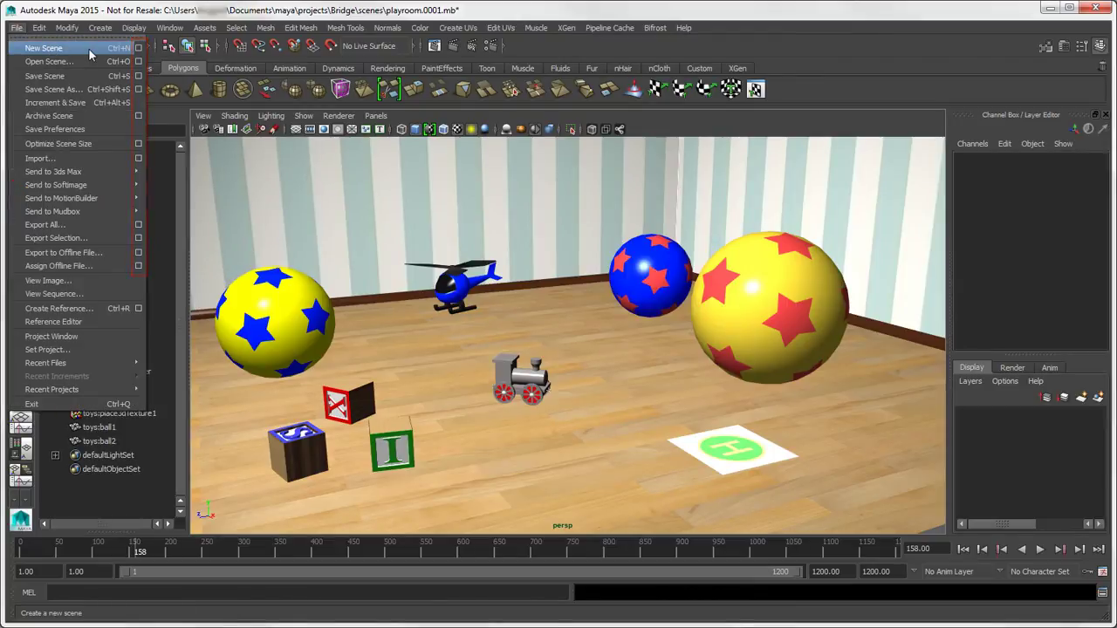
{"action": "left_click", "coordinate": [138, 48]}
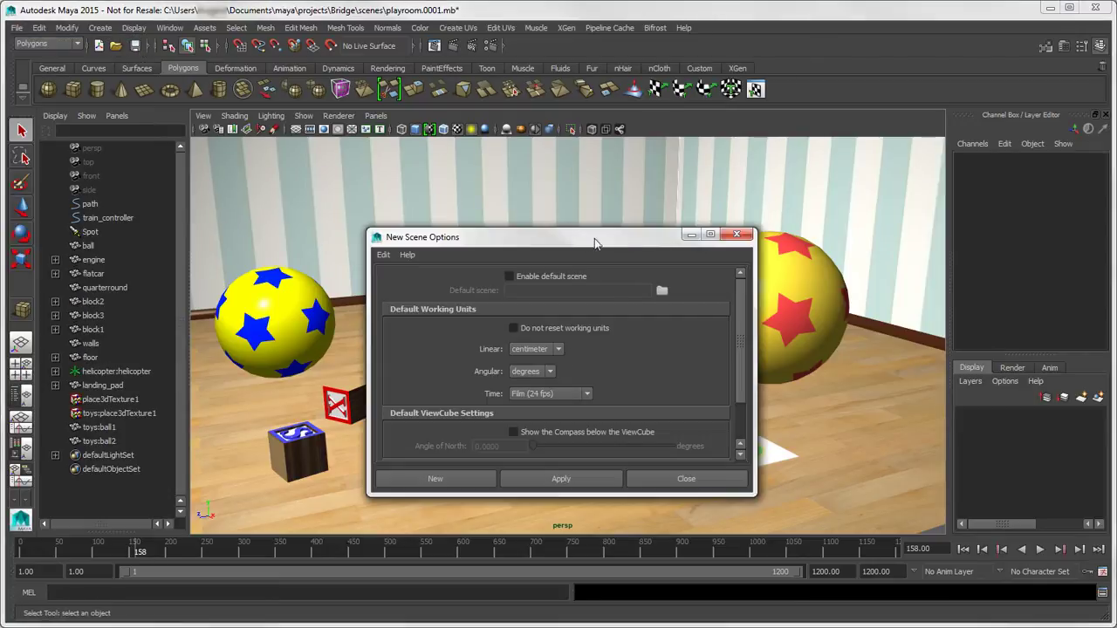
{"action": "left_click", "coordinate": [559, 349]}
{"action": "left_click", "coordinate": [558, 353]}
{"action": "left_click", "coordinate": [550, 372]}
{"action": "left_click", "coordinate": [551, 374]}
{"action": "left_click", "coordinate": [587, 395]}
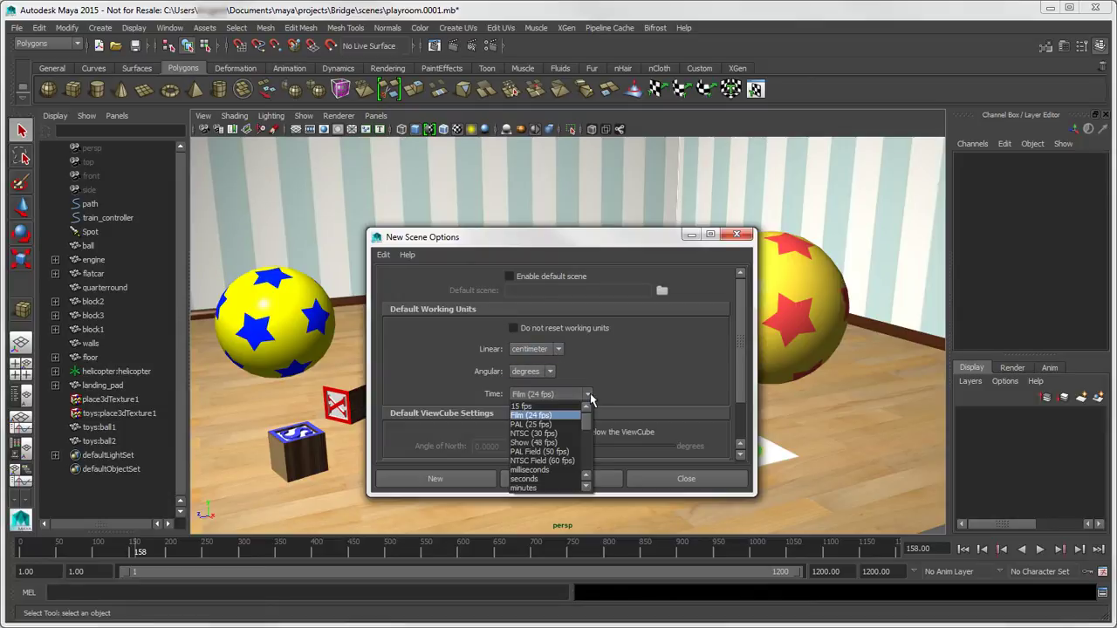
{"action": "left_click", "coordinate": [590, 394]}
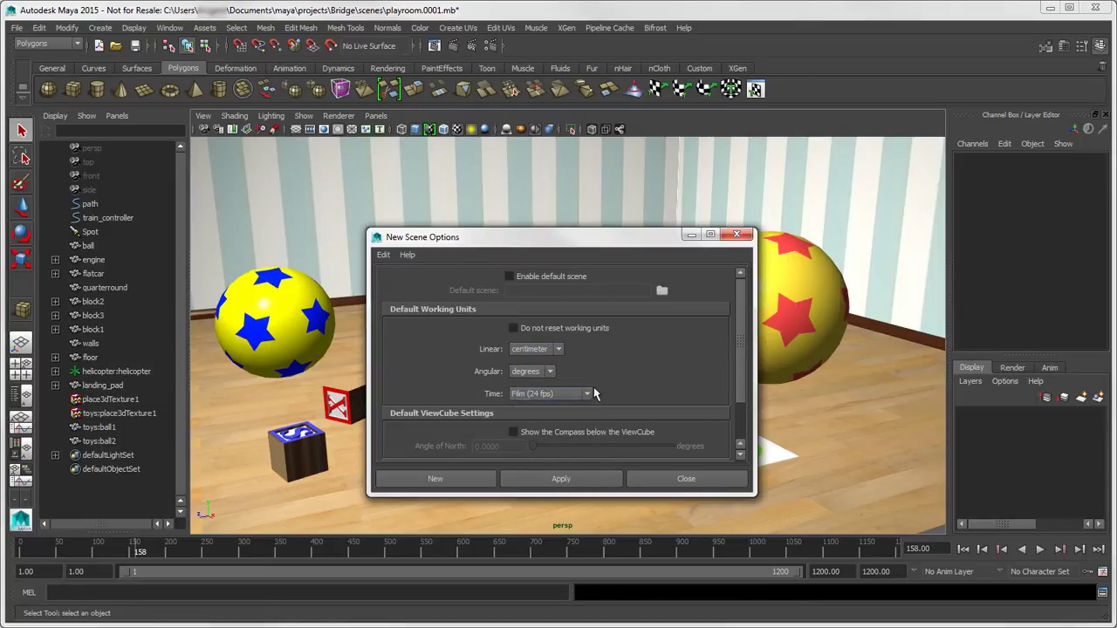
- Enable a default scene for new scenes and choose basic_floor.mb from the Bridge project's scenes folder
{"action": "left_click", "coordinate": [510, 277]}
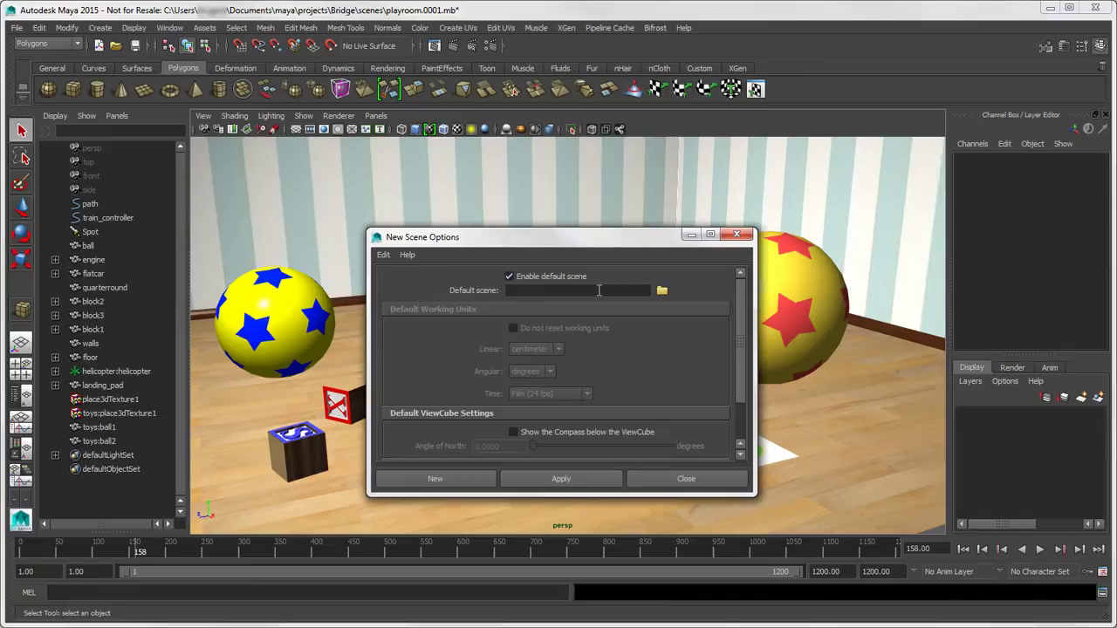
{"action": "left_click", "coordinate": [661, 290]}
{"action": "left_click", "coordinate": [281, 183]}
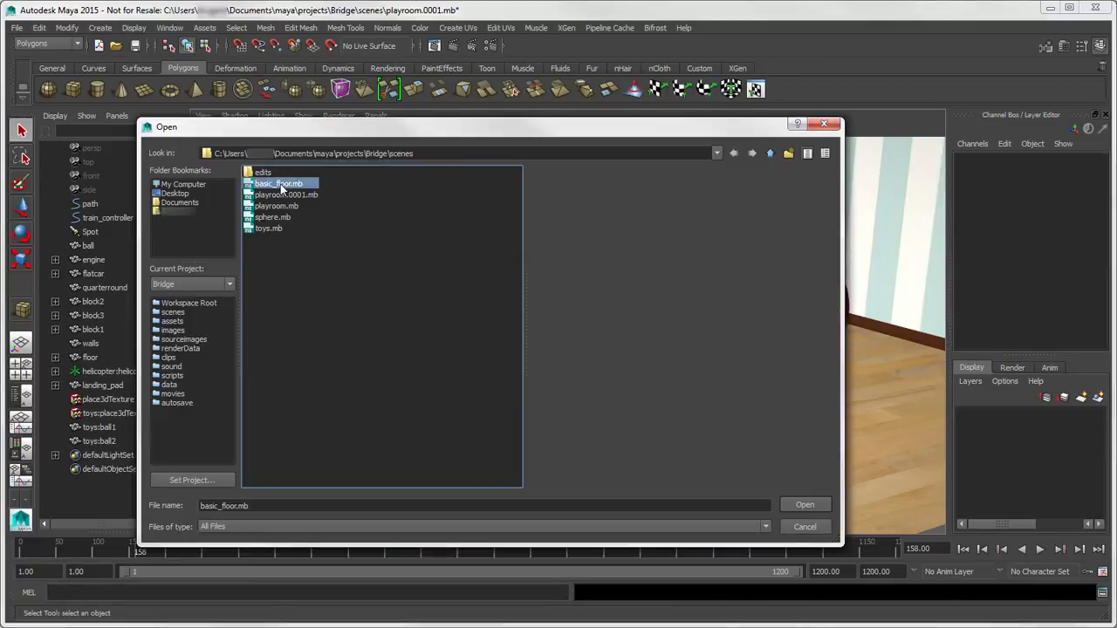
{"action": "left_click", "coordinate": [800, 505]}
- Open Preferences beside the New Scene options and set the working time unit to Film (24 fps)
{"action": "left_click_drag", "start_coordinate": [612, 238], "coordinate": [437, 156]}
{"action": "left_click", "coordinate": [170, 28]}
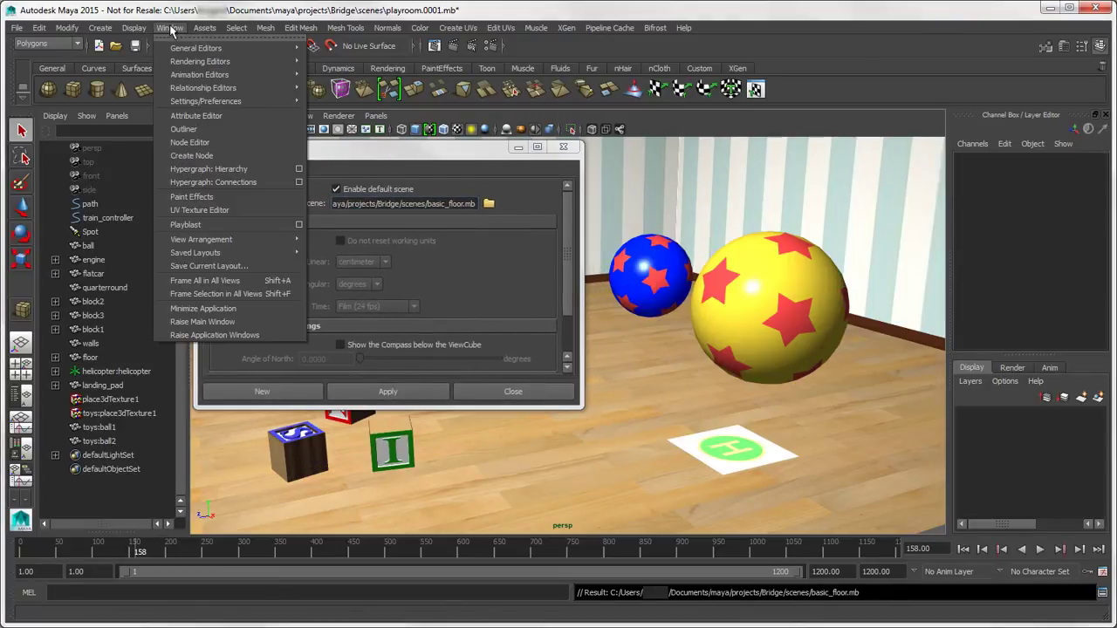
{"action": "mouse_move", "coordinate": [262, 101]}
{"action": "left_click", "coordinate": [383, 109]}
{"action": "left_click_drag", "start_coordinate": [454, 150], "coordinate": [710, 154]}
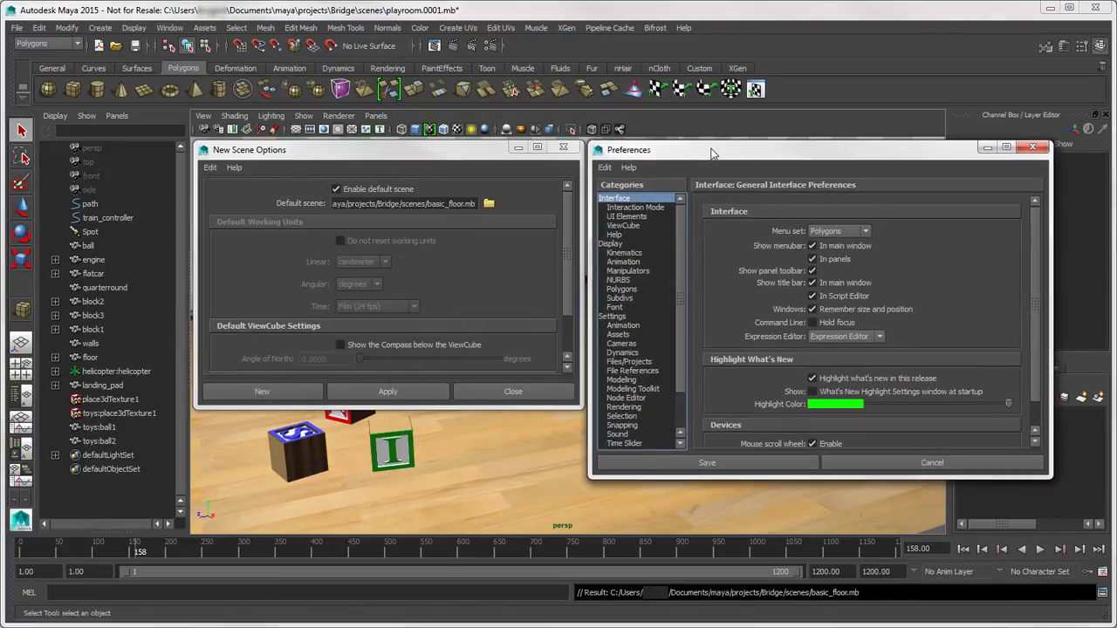
{"action": "left_click", "coordinate": [613, 316]}
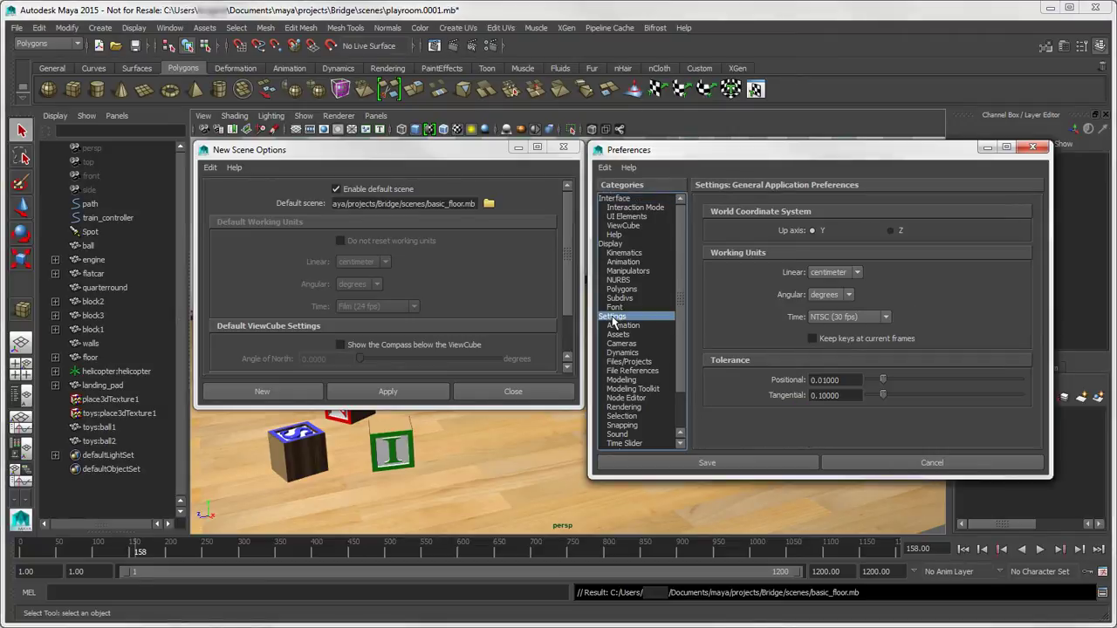
{"action": "left_click", "coordinate": [885, 317]}
{"action": "left_click", "coordinate": [829, 339]}
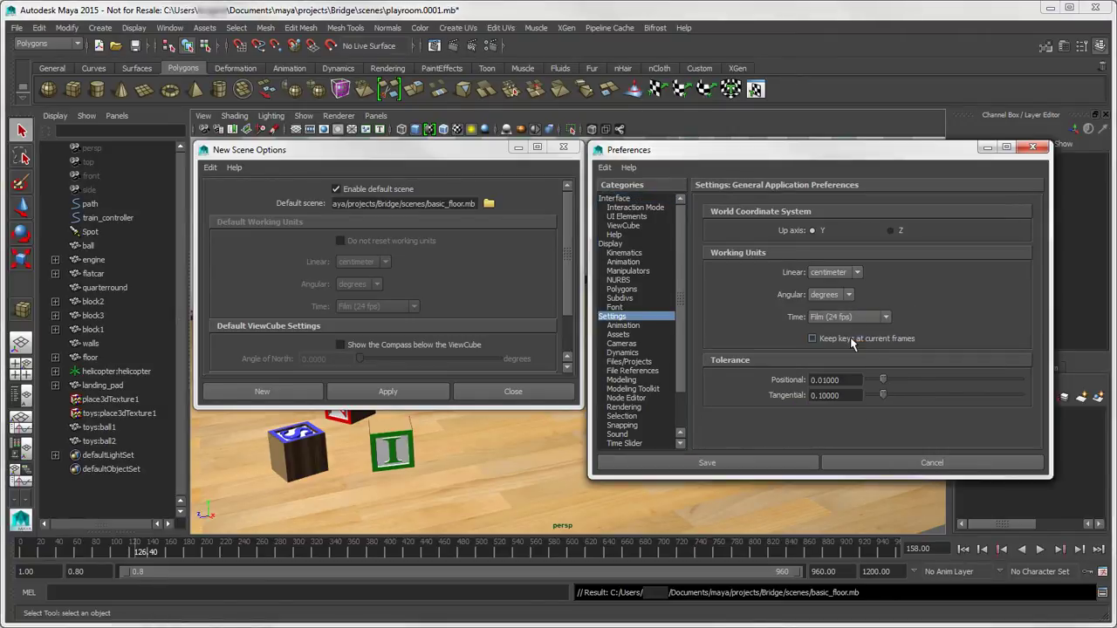
- Reset the New Scene options to their default settings and close them
{"action": "left_click", "coordinate": [395, 154]}
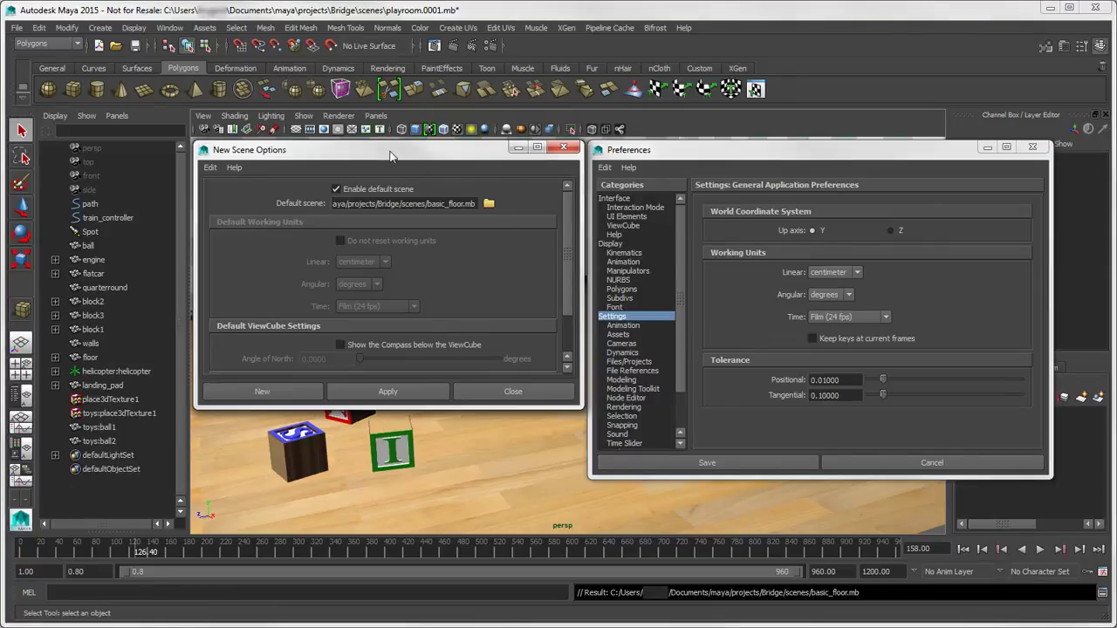
{"action": "left_click", "coordinate": [210, 168]}
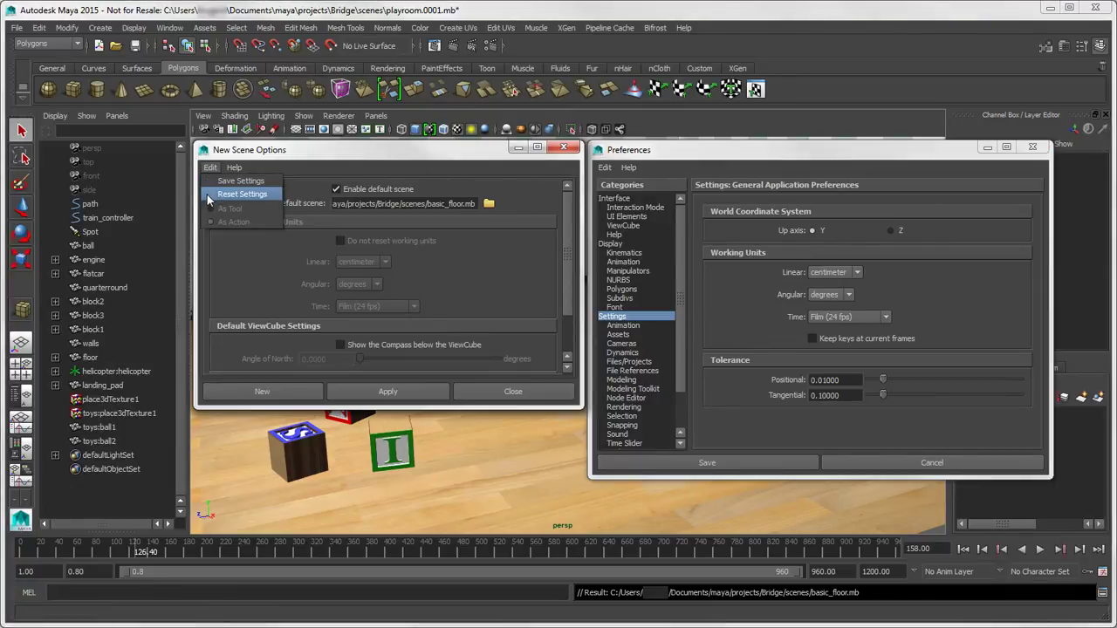
{"action": "left_click", "coordinate": [206, 194]}
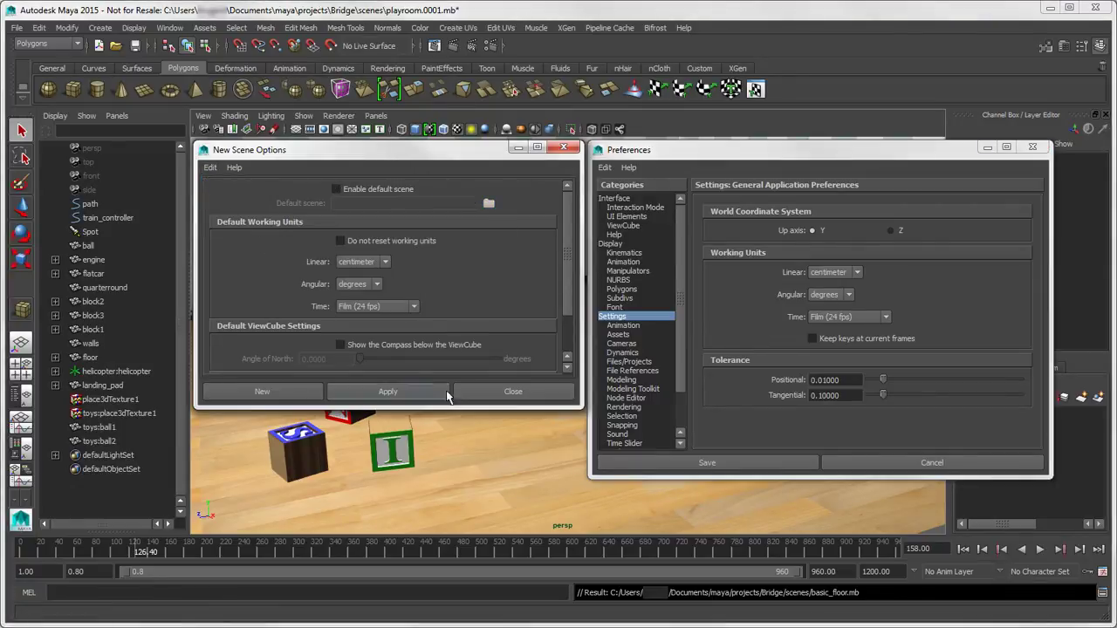
{"action": "left_click", "coordinate": [478, 391]}
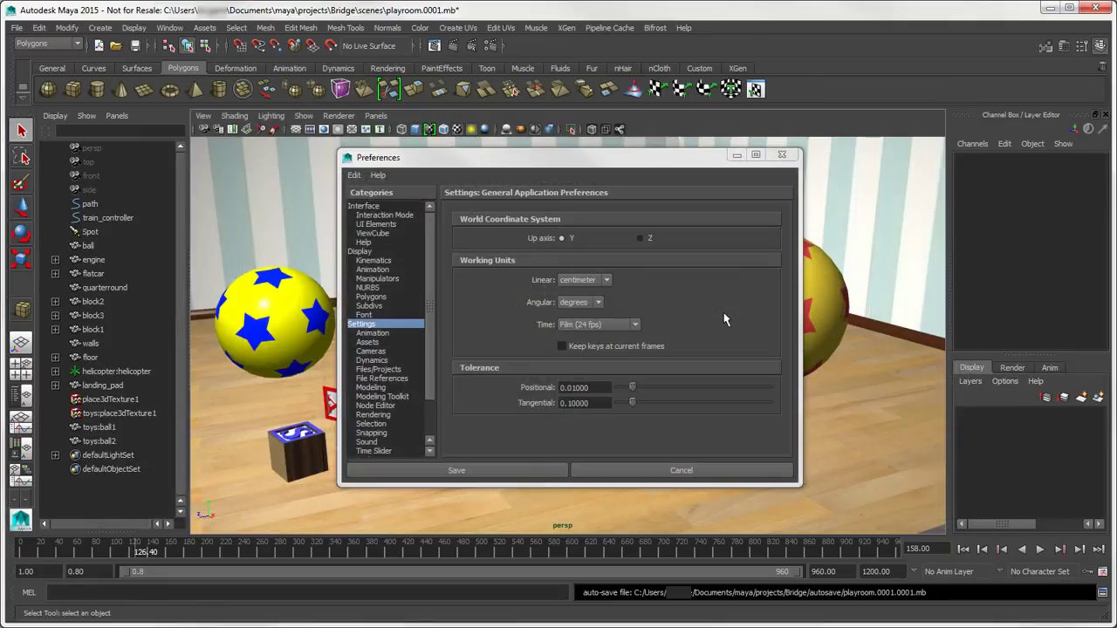
- Set the working time unit to NTSC (30 fps), and try Z as the world up axis before restoring Y
{"action": "left_click", "coordinate": [607, 282]}
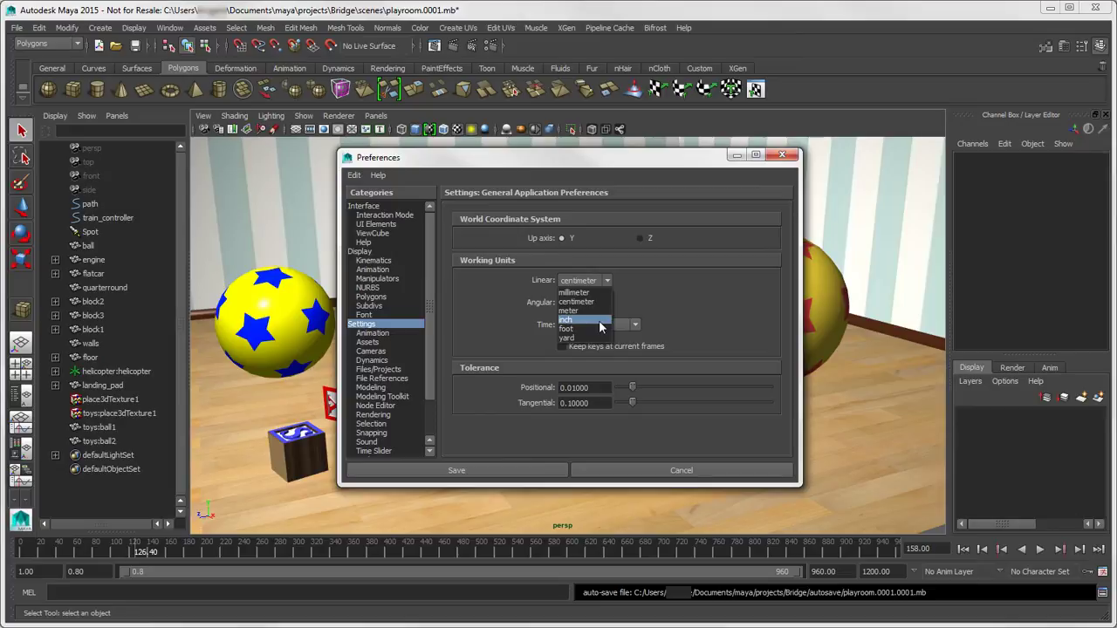
{"action": "left_click", "coordinate": [678, 327]}
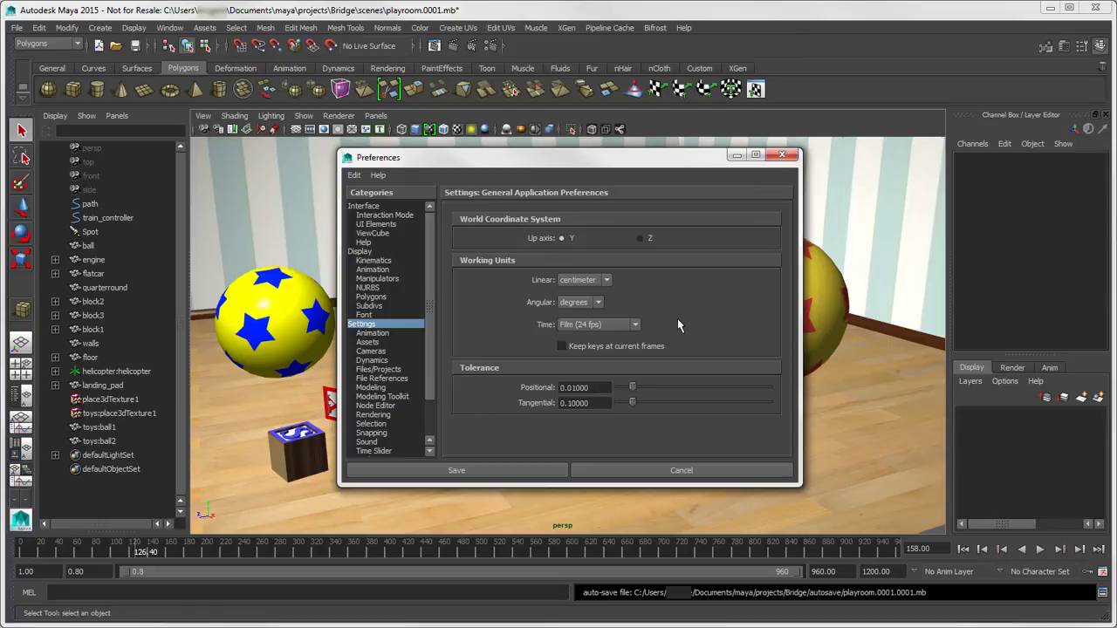
{"action": "left_click", "coordinate": [635, 324]}
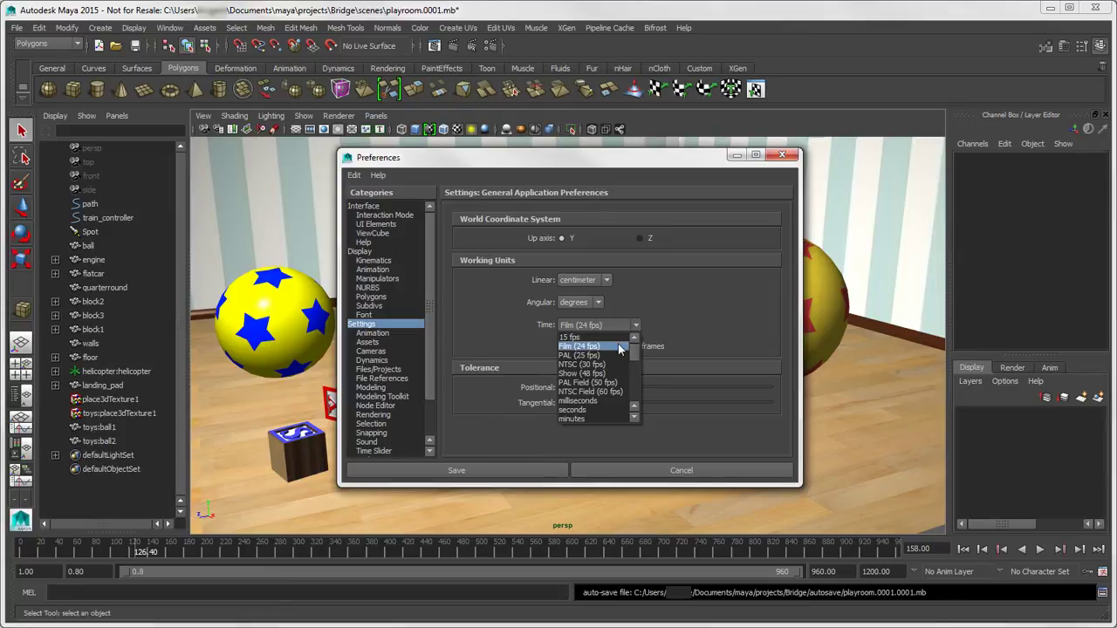
{"action": "left_click", "coordinate": [611, 363]}
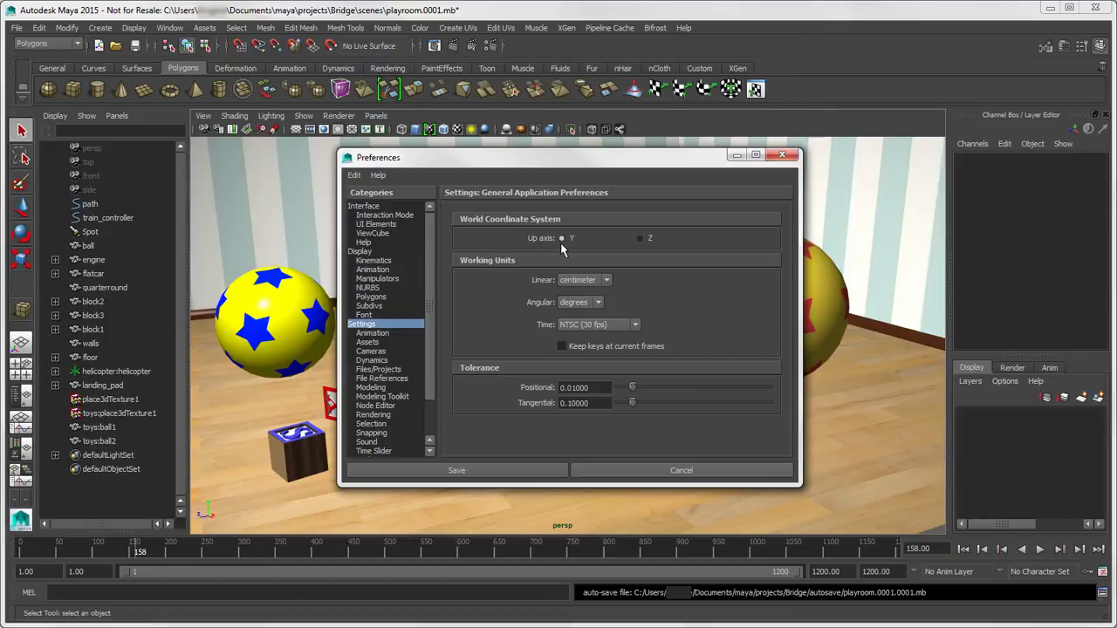
{"action": "left_click", "coordinate": [639, 239]}
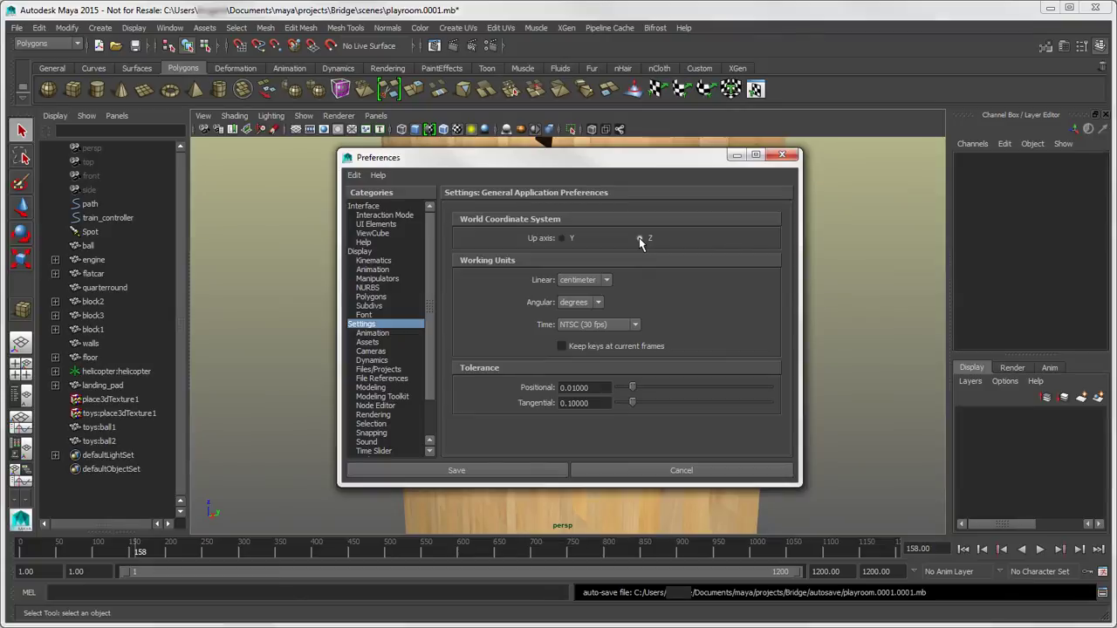
{"action": "left_click", "coordinate": [560, 239]}
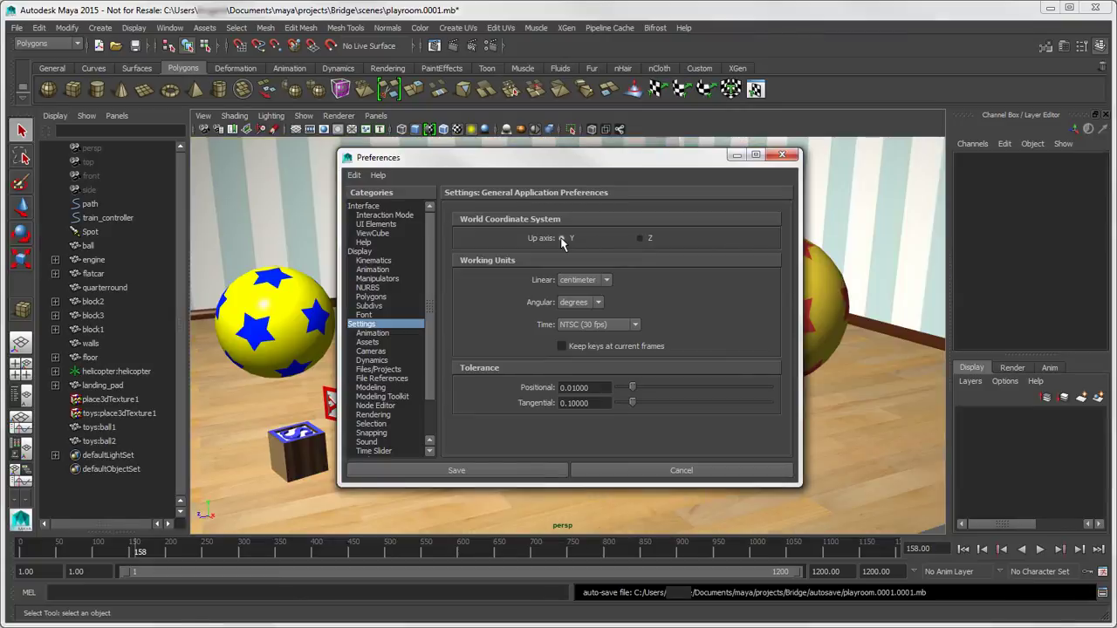
- Set the undo queue size to 40 in the Undo preferences and save the preferences
{"action": "scroll", "coordinate": [428, 323], "scroll_direction": "down", "scroll_amount": 2}
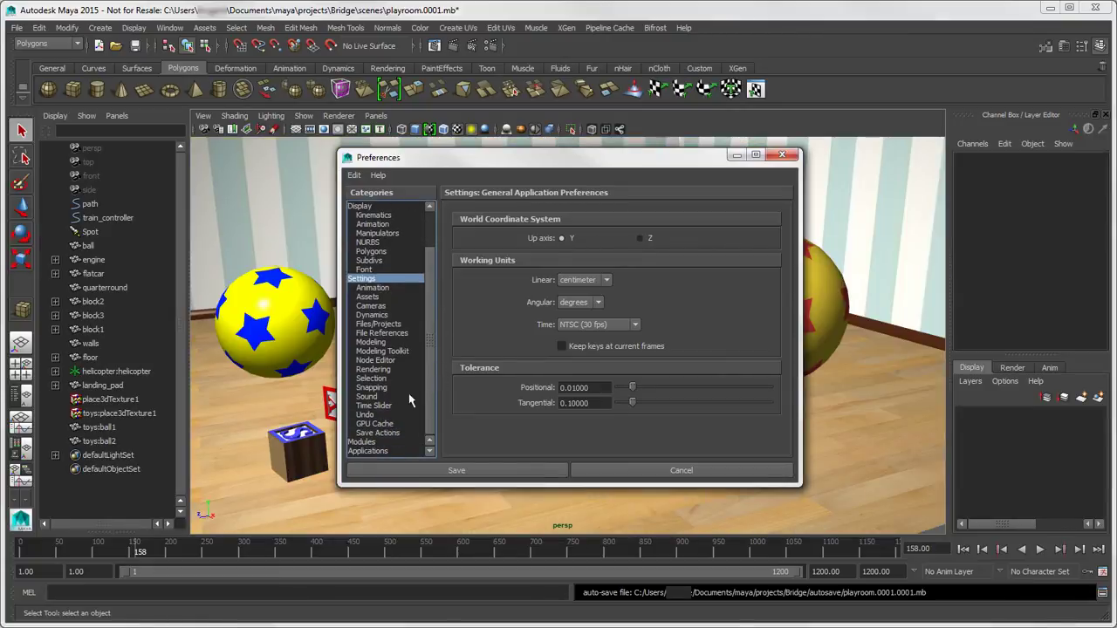
{"action": "left_click", "coordinate": [365, 416]}
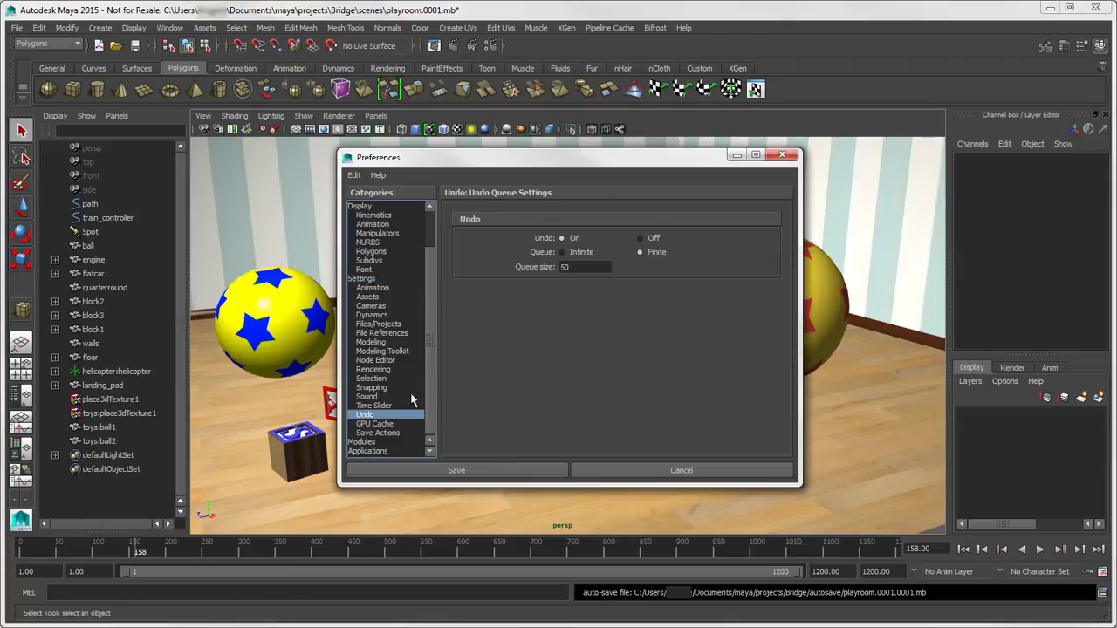
{"action": "left_click", "coordinate": [563, 267]}
{"action": "type", "text": "40"}
{"action": "key", "text": "Return"}
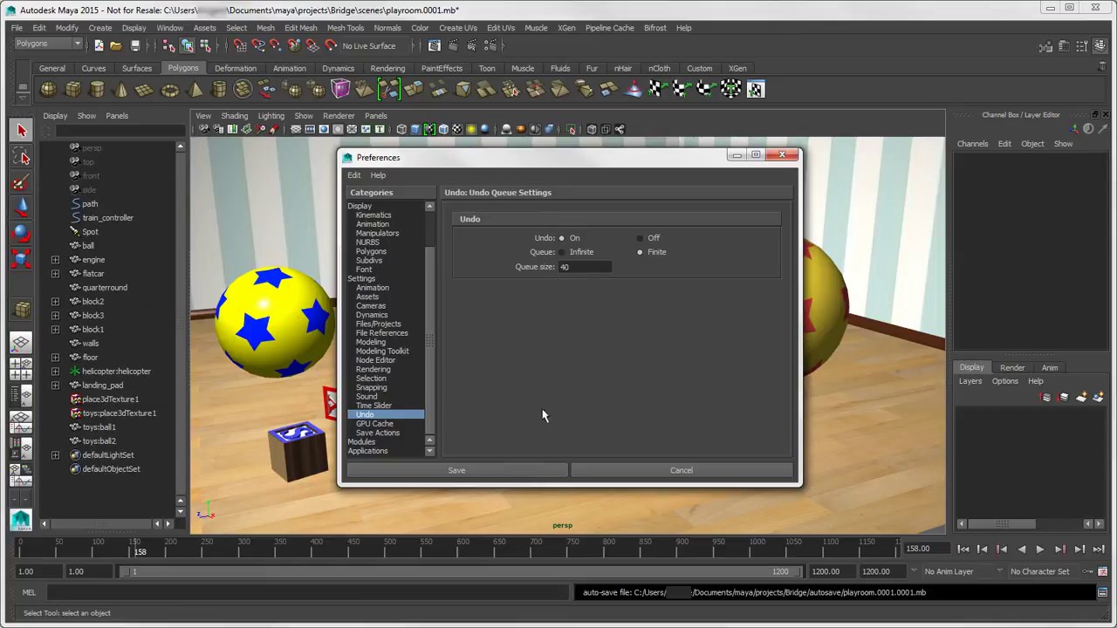
{"action": "left_click", "coordinate": [499, 471]}
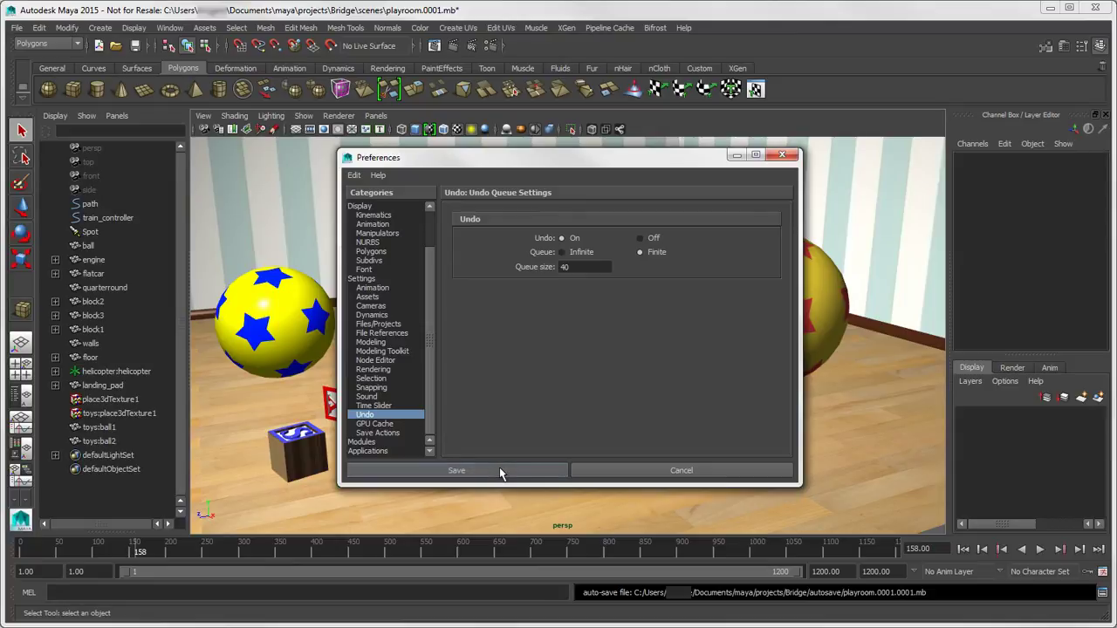
- In the file browser, go into Maya's 2015-x64 prefs folder and locate the userPrefs.mel file
{"action": "left_click", "coordinate": [541, 302]}
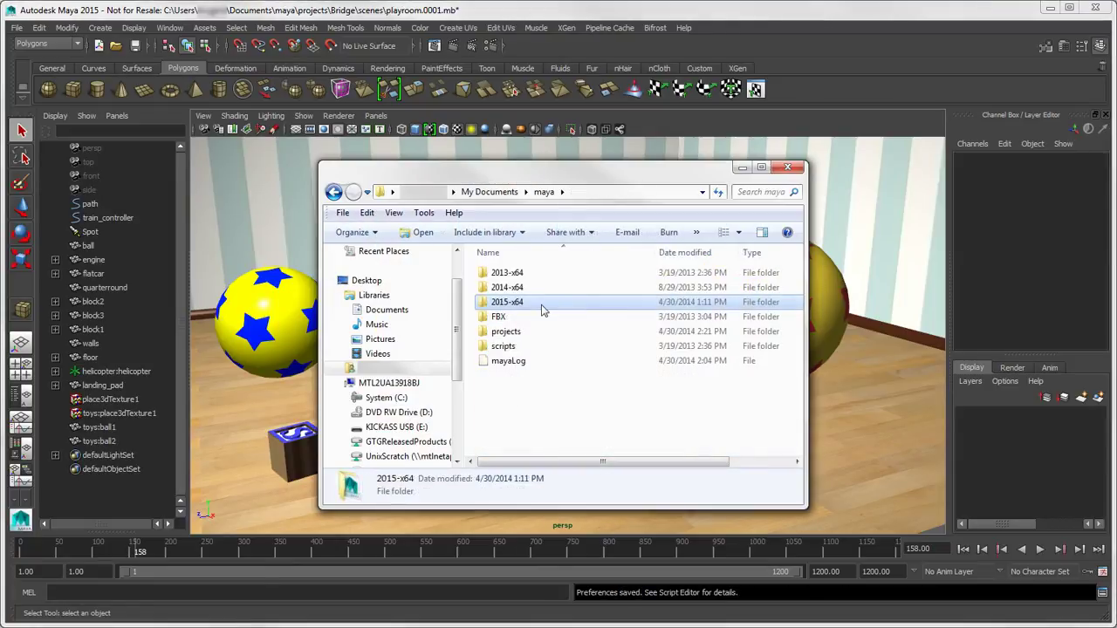
{"action": "double_click", "coordinate": [541, 302]}
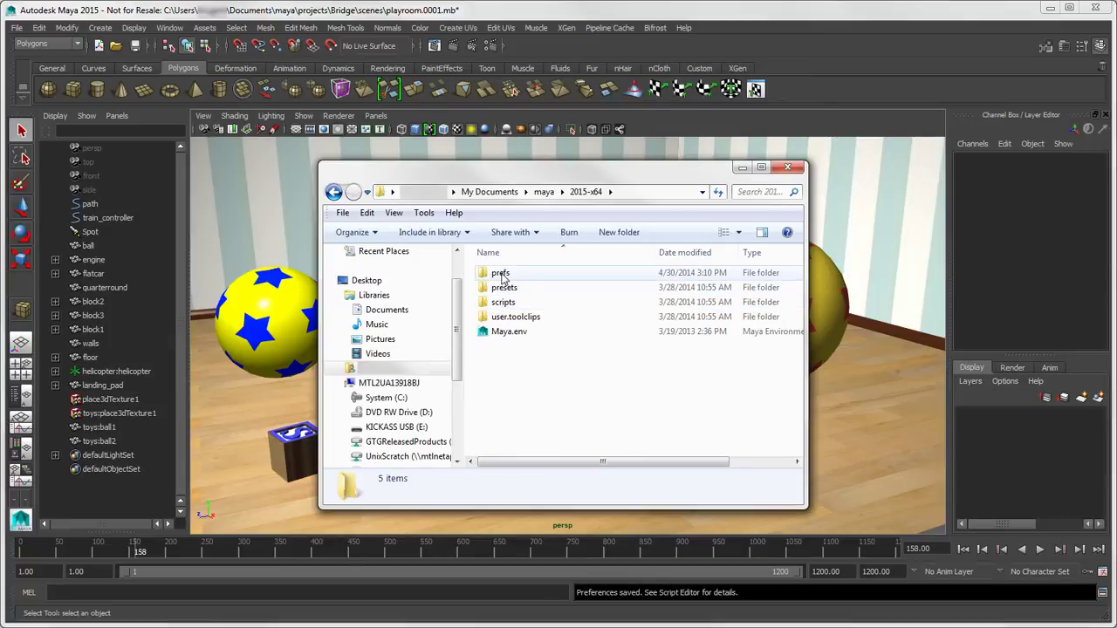
{"action": "double_click", "coordinate": [524, 276]}
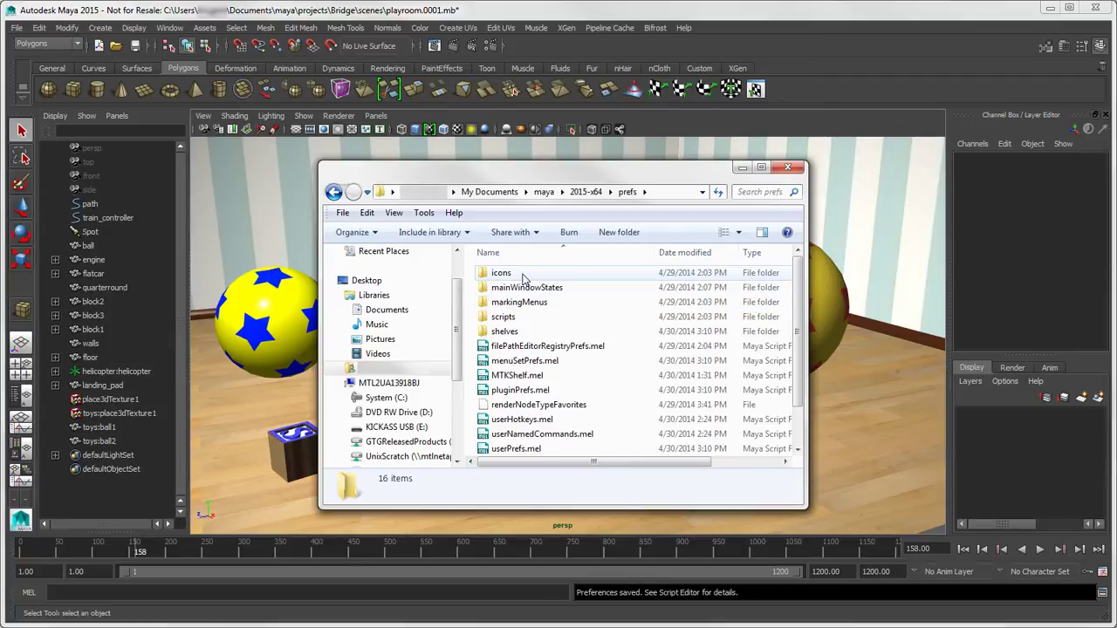
{"action": "scroll", "coordinate": [801, 305], "scroll_direction": "down", "scroll_amount": 1}
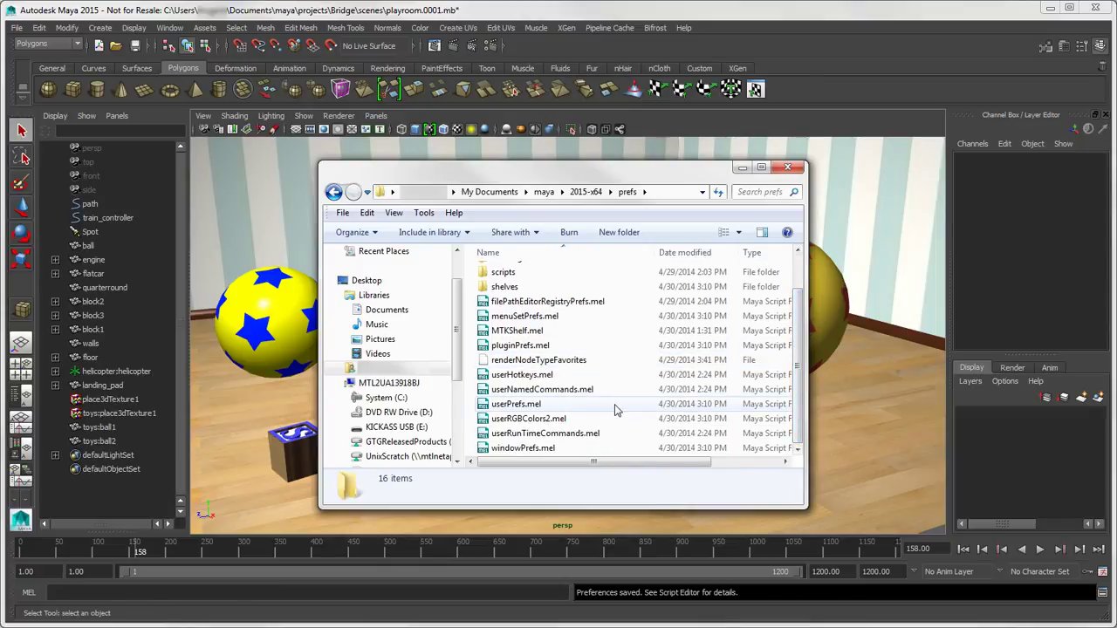
{"action": "left_click", "coordinate": [520, 407]}
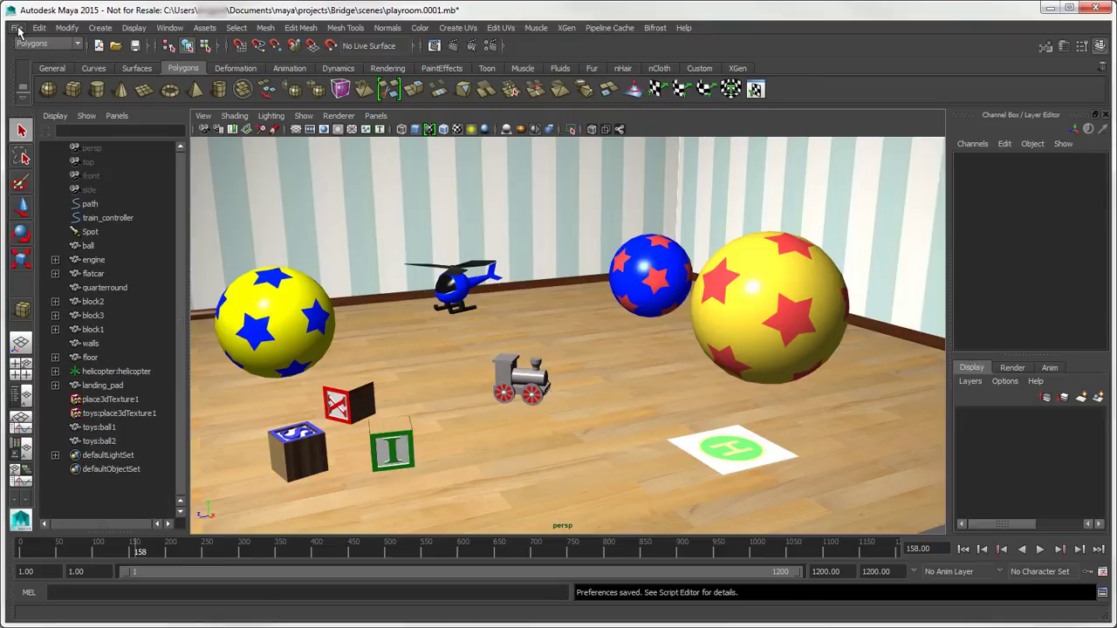
- Switch back to Maya and write the current preferences to disk with Save Preferences
{"action": "left_click", "coordinate": [18, 29]}
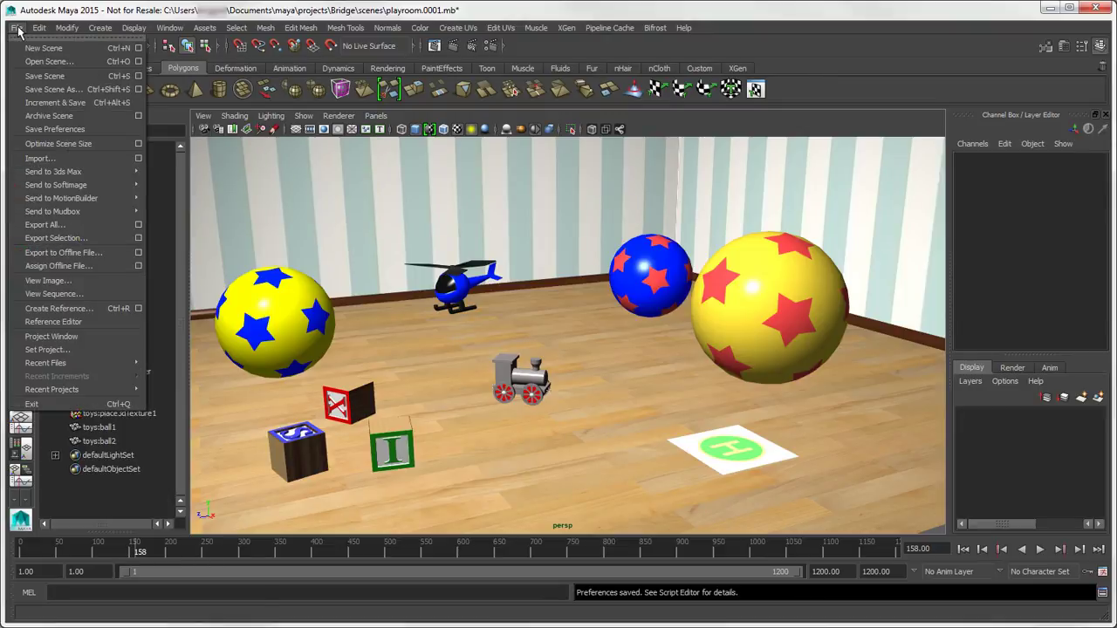
{"action": "left_click", "coordinate": [99, 128]}
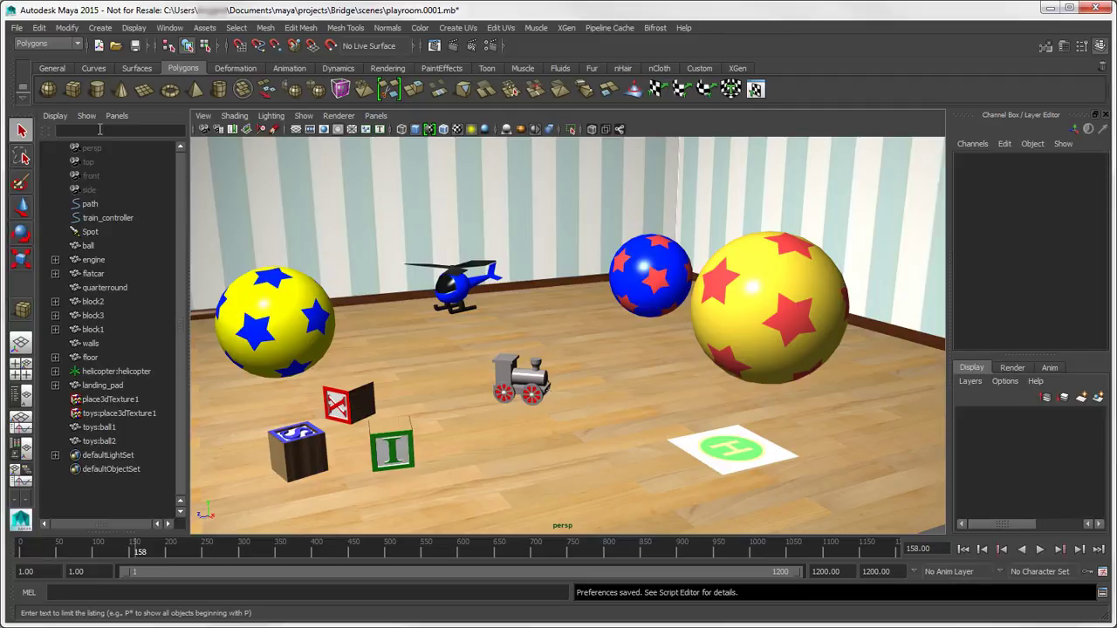
- Rename the prefs folder inside 2015-x64 as prefs_OLD, and have Maya create default preferences on restart
{"action": "key", "text": "alt+Tab"}
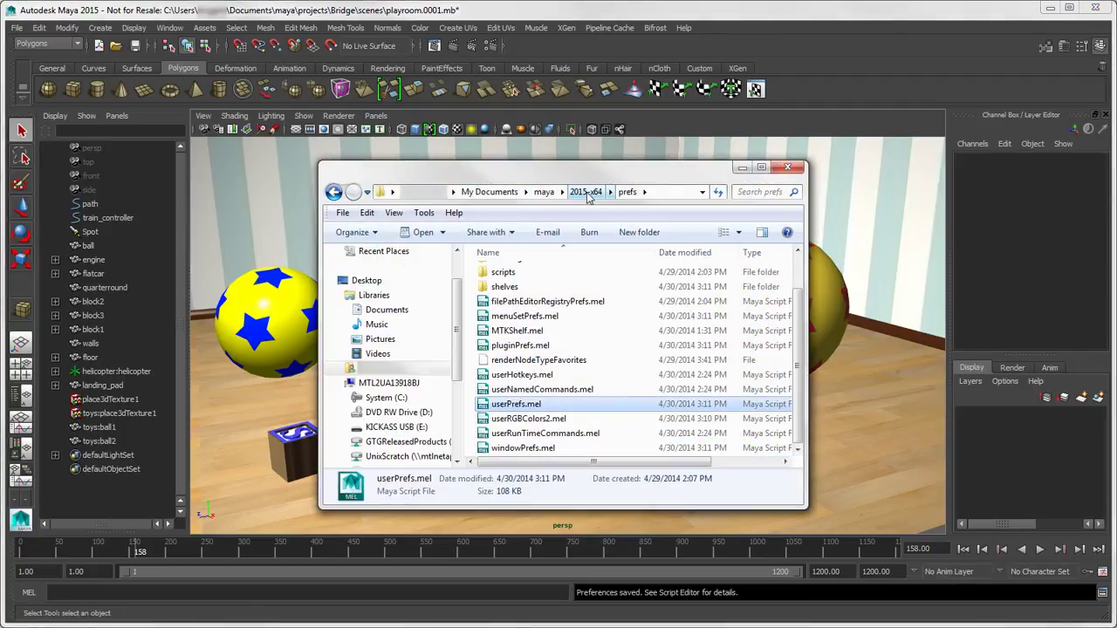
{"action": "left_click", "coordinate": [587, 192]}
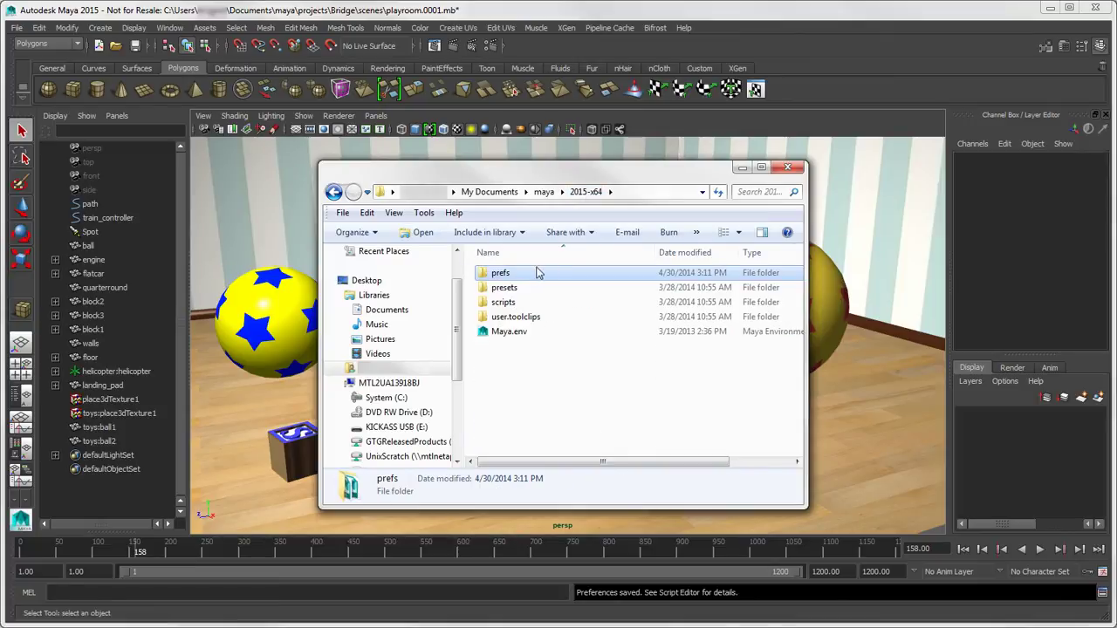
{"action": "left_click", "coordinate": [501, 274]}
{"action": "key", "text": "End"}
{"action": "type", "text": "_OLD"}
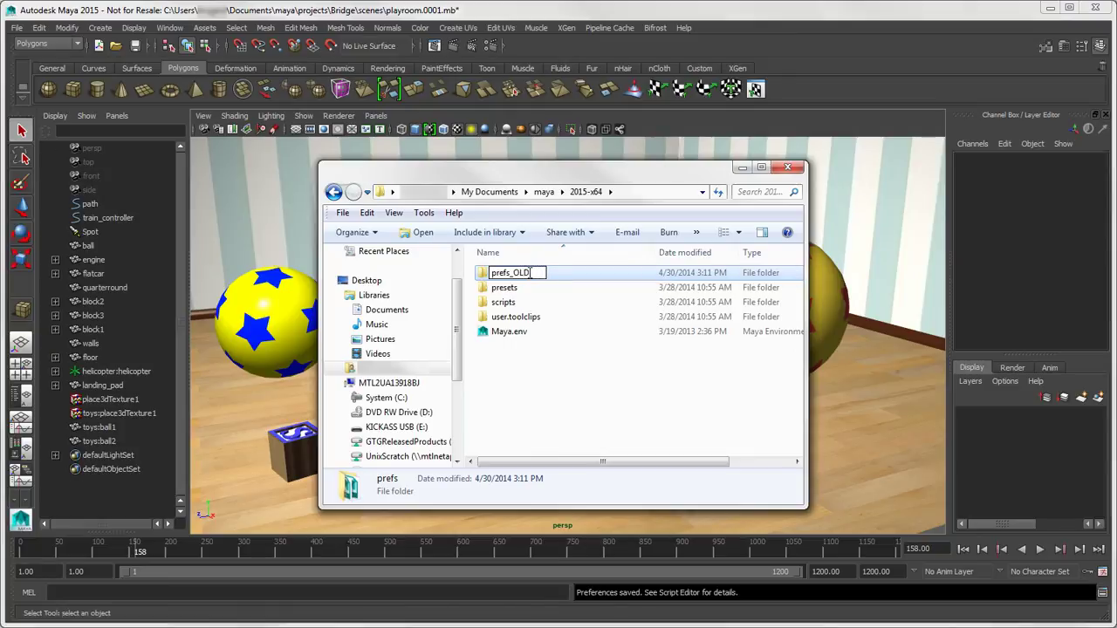
{"action": "key", "text": "Return"}
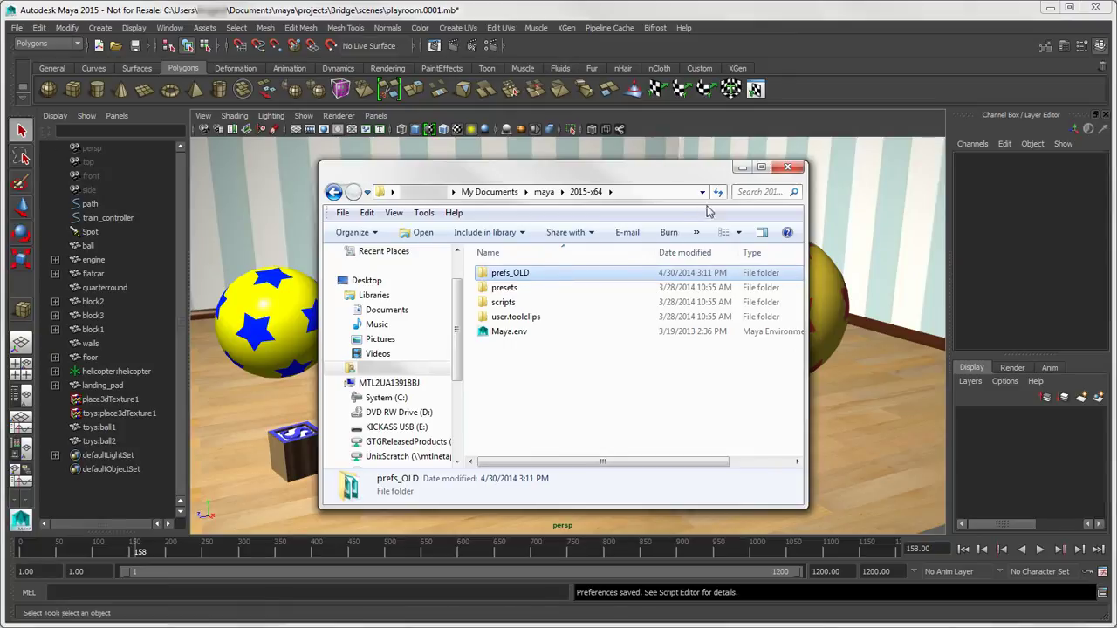
{"action": "left_click", "coordinate": [787, 170]}
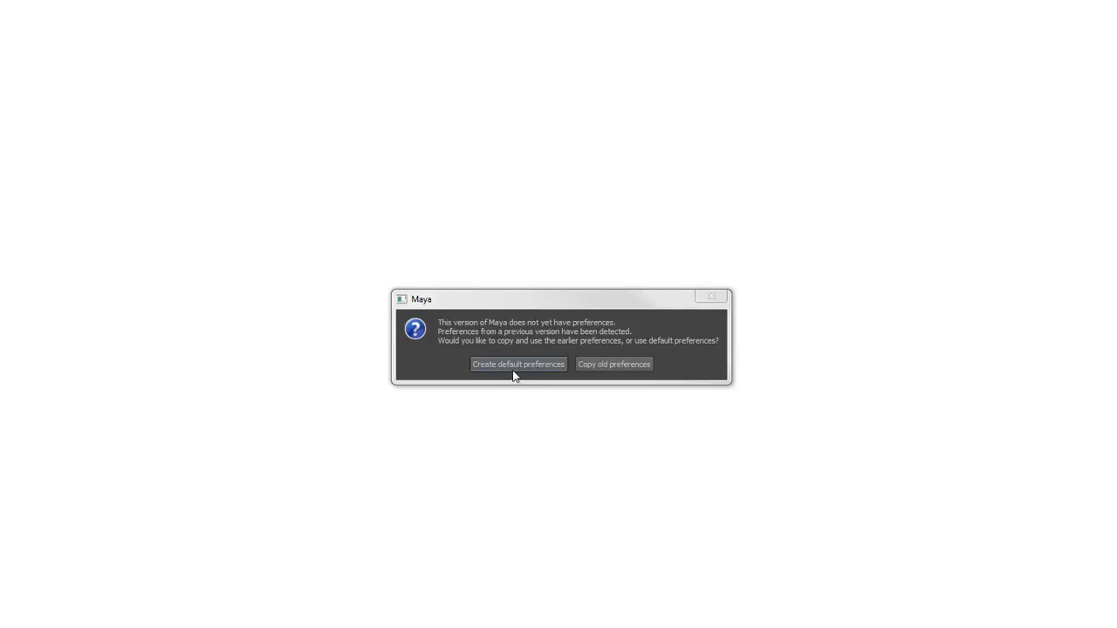
{"action": "left_click", "coordinate": [513, 366]}
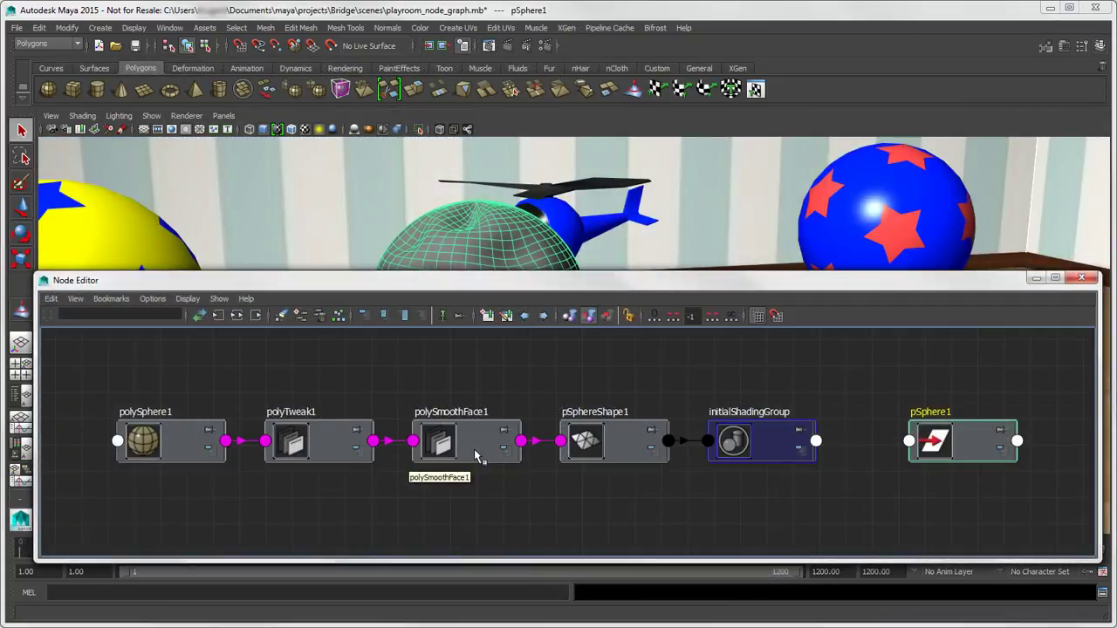
- Select the polySphere1 node in the Node Editor graph
{"action": "left_click", "coordinate": [193, 453]}
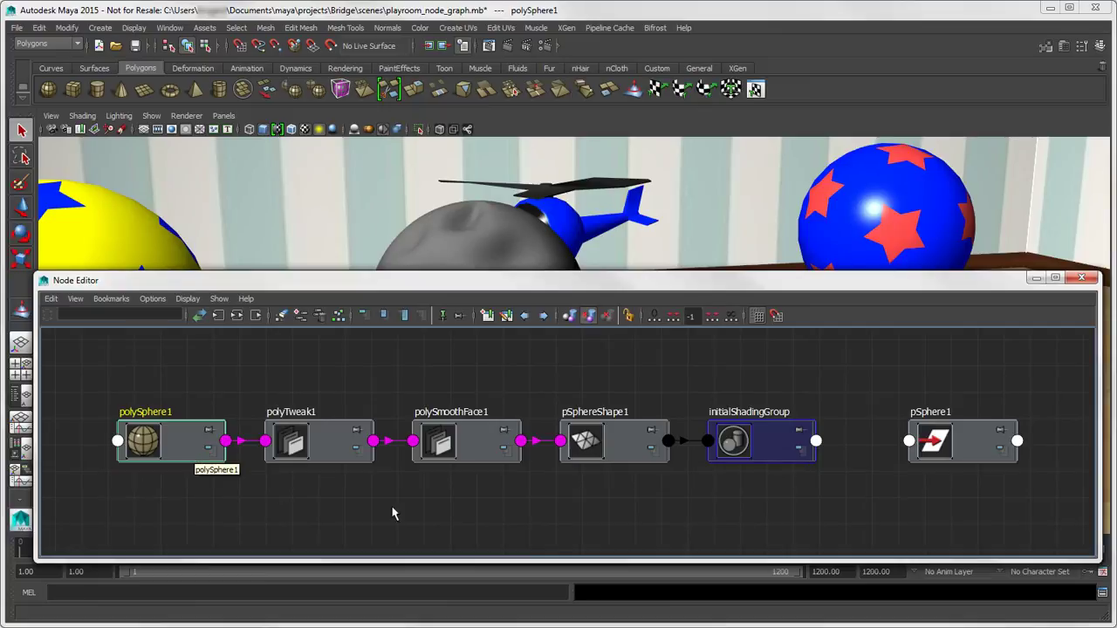